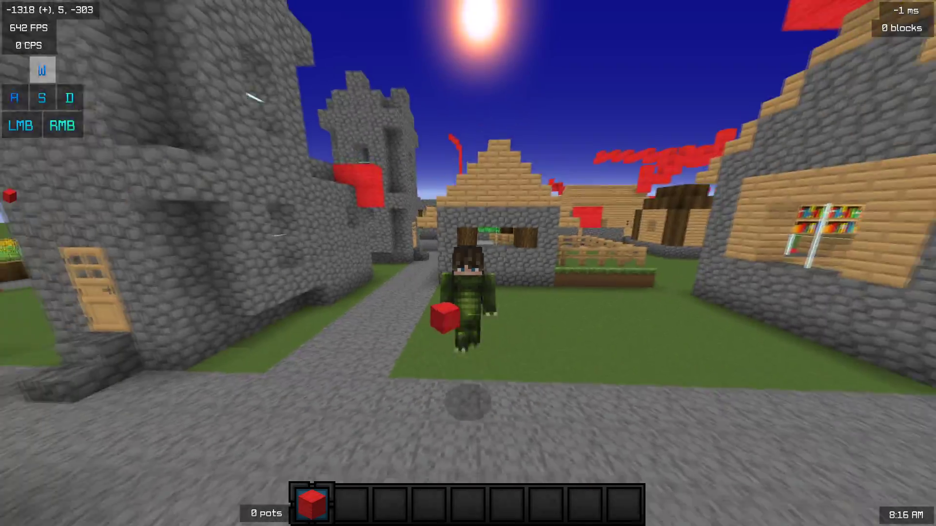
Step: Build with red blocks past the wheat farm and climb onto the wooden house roof
{"action": "key", "text": "F5"}
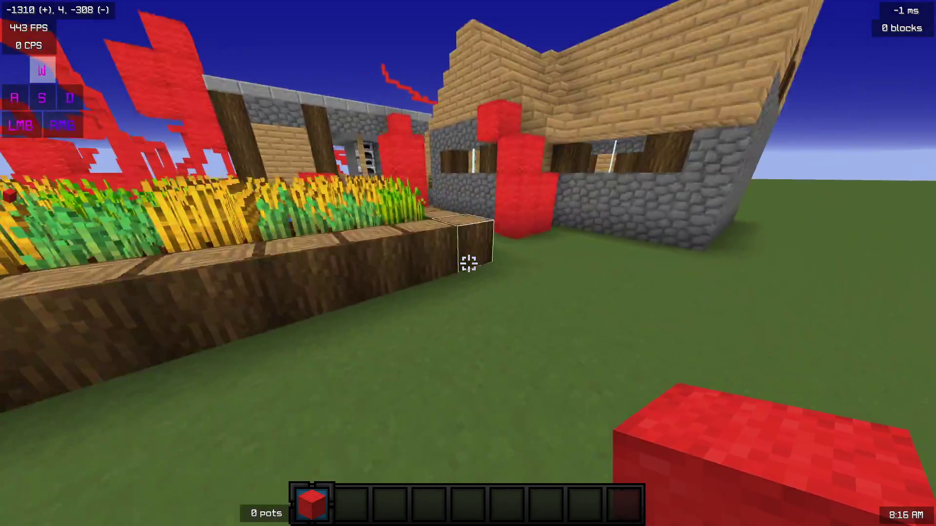
{"action": "key", "text": "space"}
{"action": "right_click", "coordinate": [468, 263]}
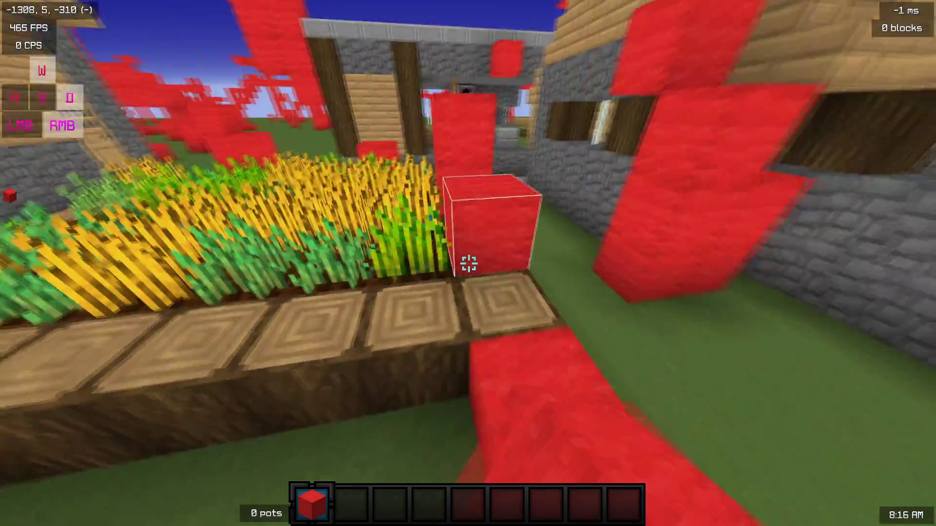
{"action": "key", "text": "space"}
{"action": "right_click", "coordinate": [468, 263]}
{"action": "key", "text": "space"}
{"action": "key", "text": "space"}
{"action": "key", "text": "a"}
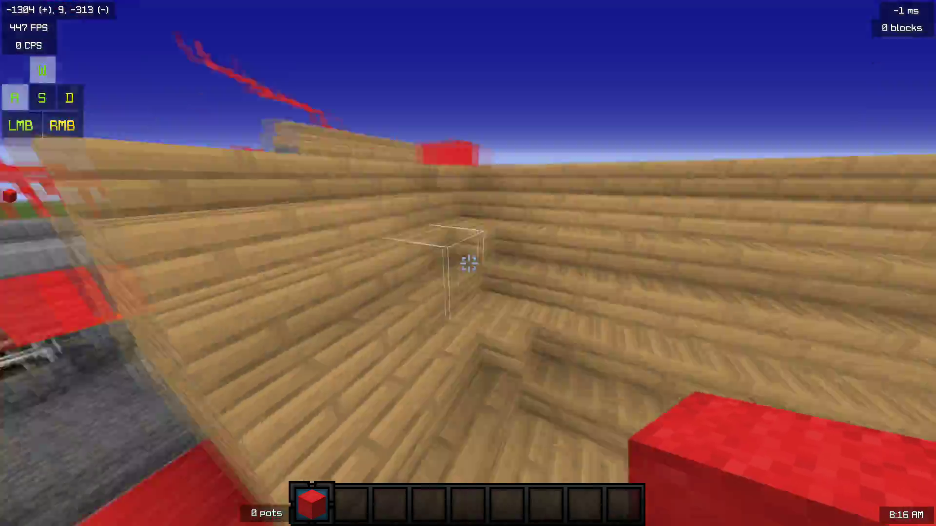
Step: Cross the village rooftops from the flat stone roof, placing red blocks to bridge the gaps between the houses
{"action": "key", "text": "space"}
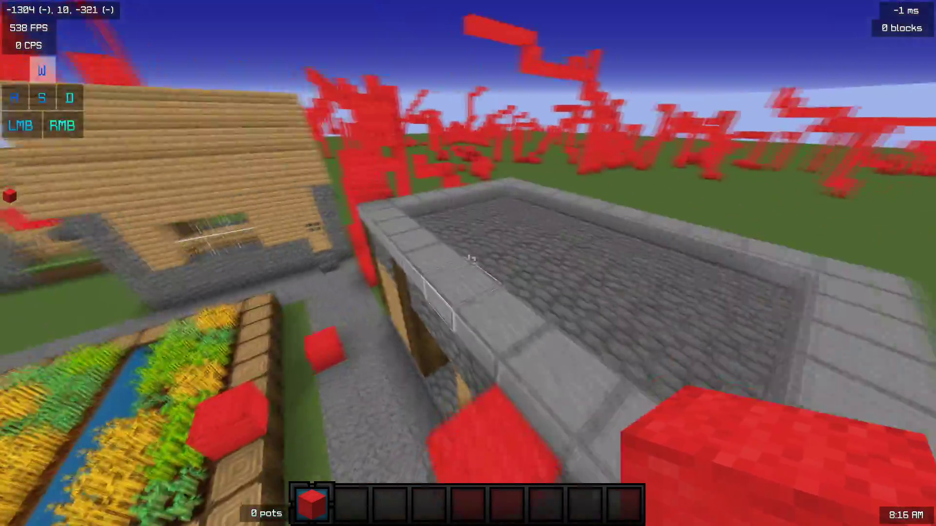
{"action": "key", "text": "a"}
{"action": "key", "text": "w"}
{"action": "key", "text": "d"}
{"action": "key", "text": "space"}
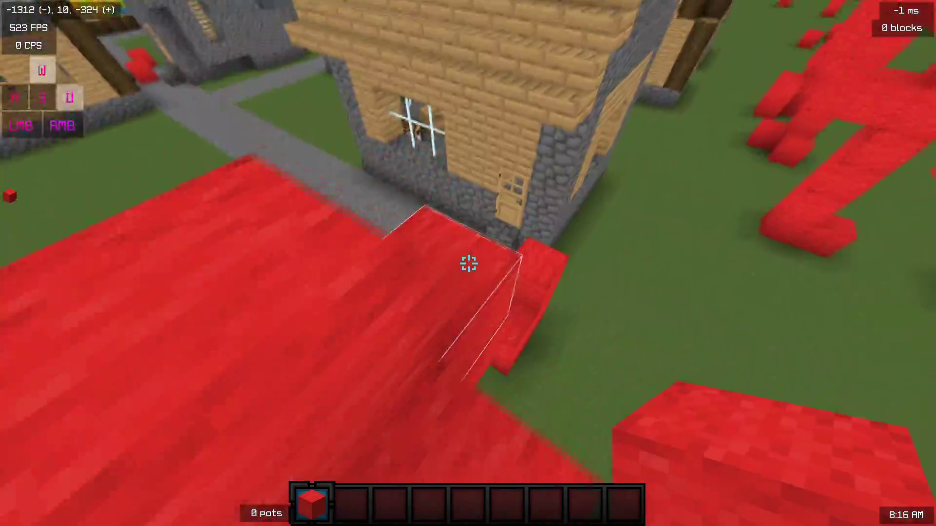
{"action": "key", "text": "space"}
{"action": "right_click", "coordinate": [468, 263]}
{"action": "key", "text": "w"}
{"action": "key", "text": "space"}
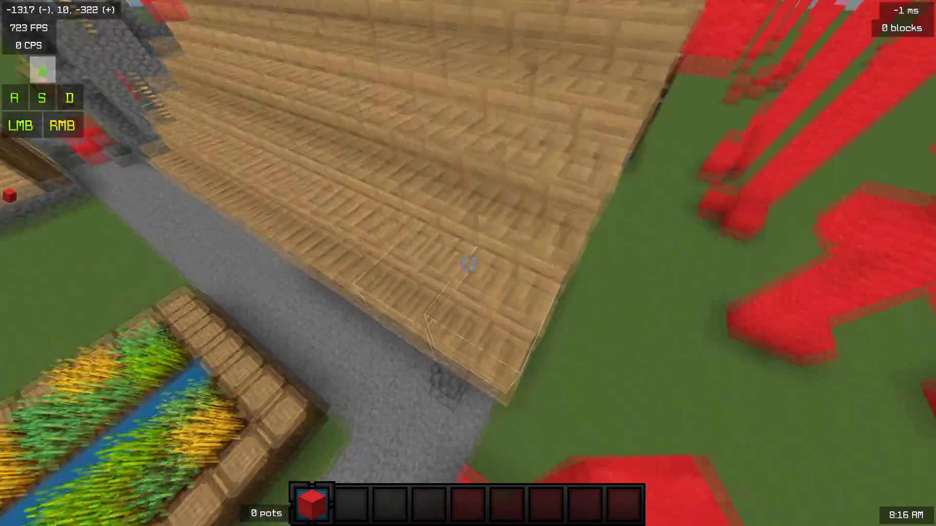
{"action": "key", "text": "a"}
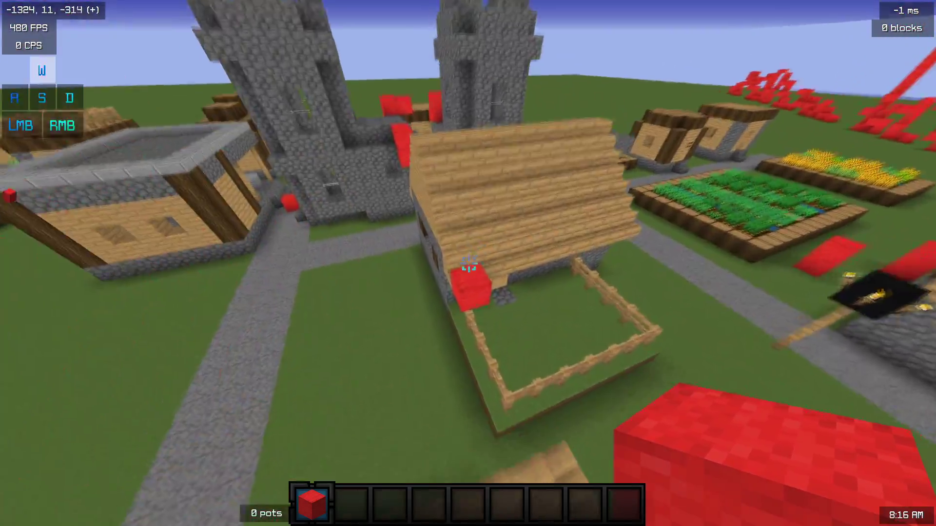
Step: Cycle through the camera perspectives and check the inventory from the rooftops near the stone tower
{"action": "key", "text": "space"}
{"action": "key", "text": "F5"}
{"action": "key", "text": "F5"}
{"action": "key", "text": "F5"}
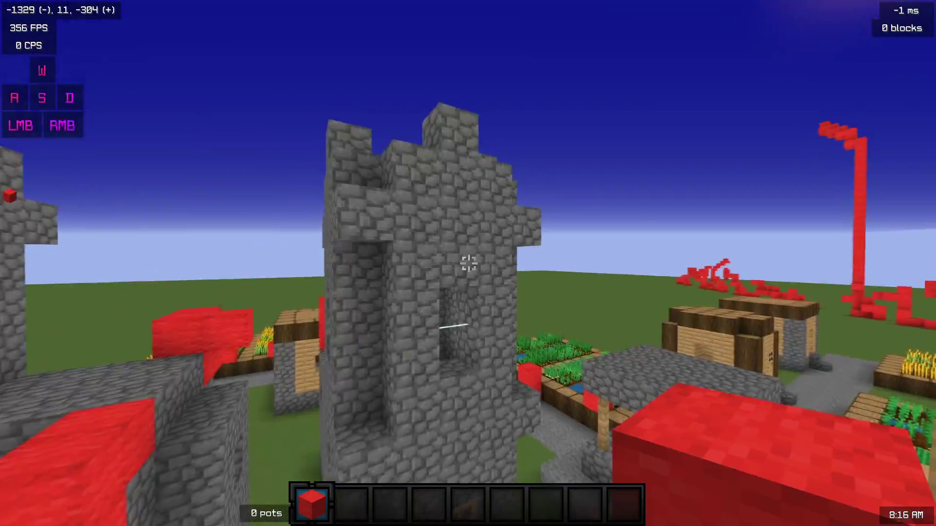
{"action": "key", "text": "e"}
{"action": "left_click", "coordinate": [419, 419]}
{"action": "key", "text": "e"}
Step: Go back over the wooden roof and drop to the grass beside the fenced yard
{"action": "key", "text": "w"}
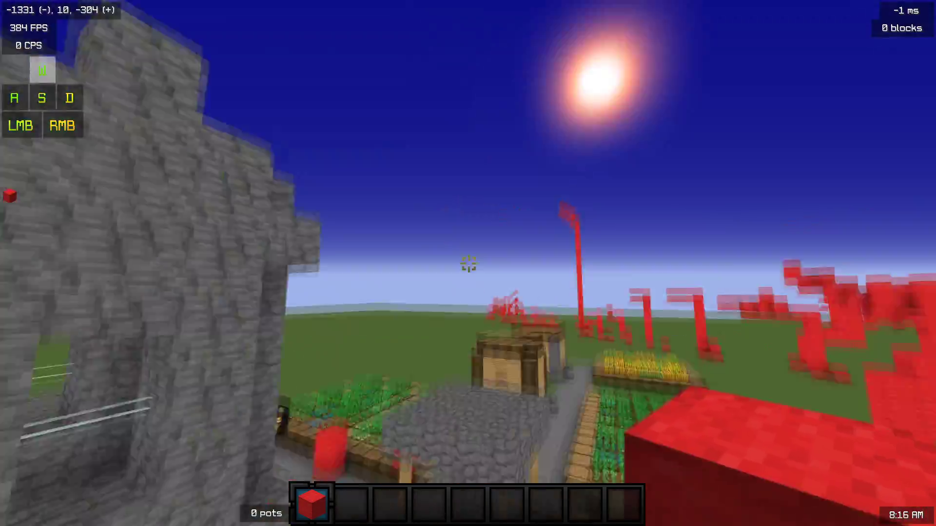
{"action": "key", "text": "w"}
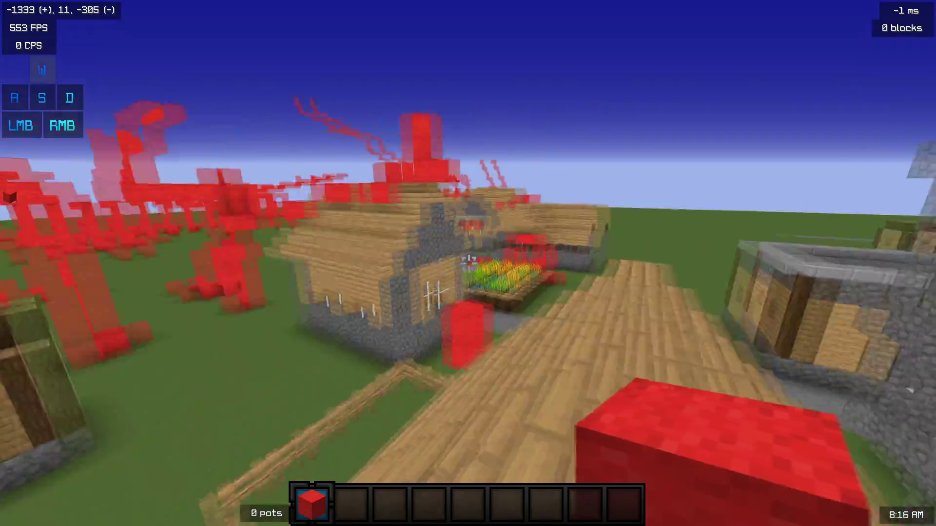
{"action": "key", "text": "w"}
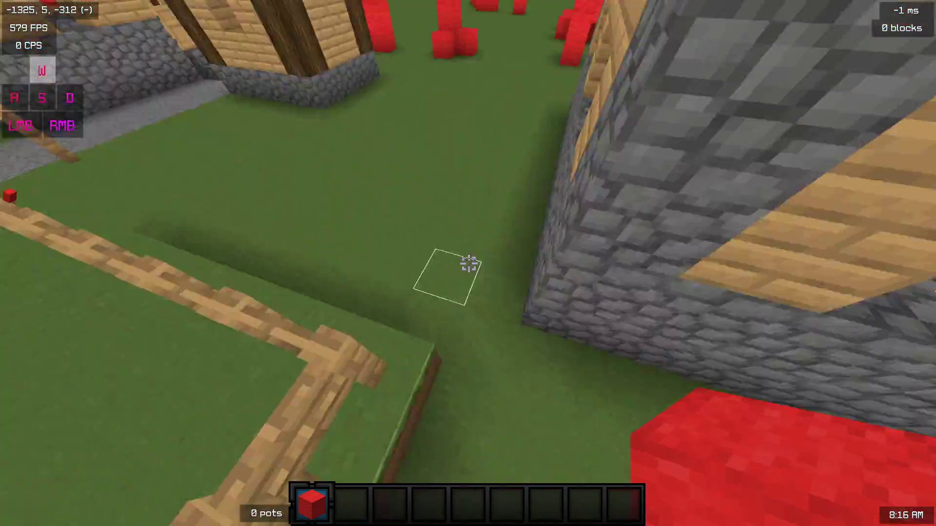
Step: Switch the active resource pack to 3k pack [32x].zip and return to the game to try it in the open field
{"action": "key", "text": "Escape"}
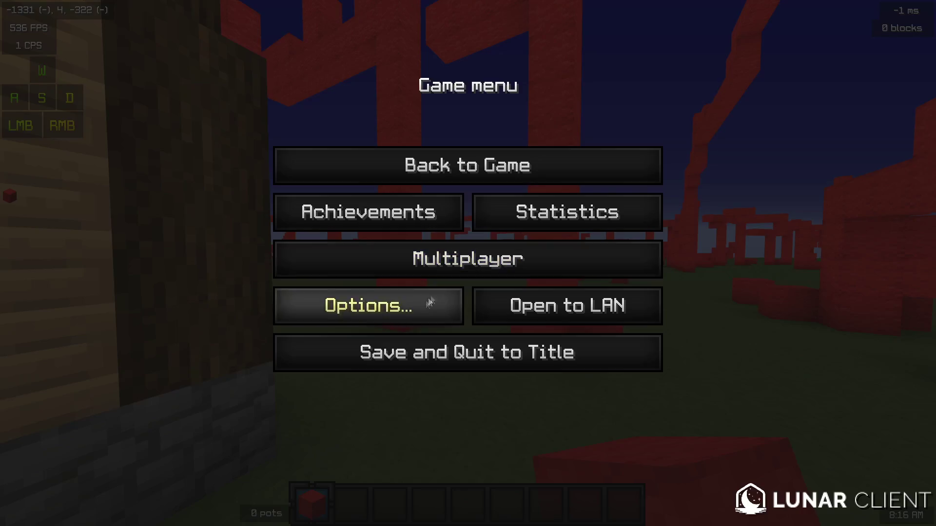
{"action": "left_click", "coordinate": [420, 305]}
{"action": "left_click", "coordinate": [411, 361]}
{"action": "left_click_drag", "start_coordinate": [455, 115], "coordinate": [453, 379]}
{"action": "left_click", "coordinate": [111, 359]}
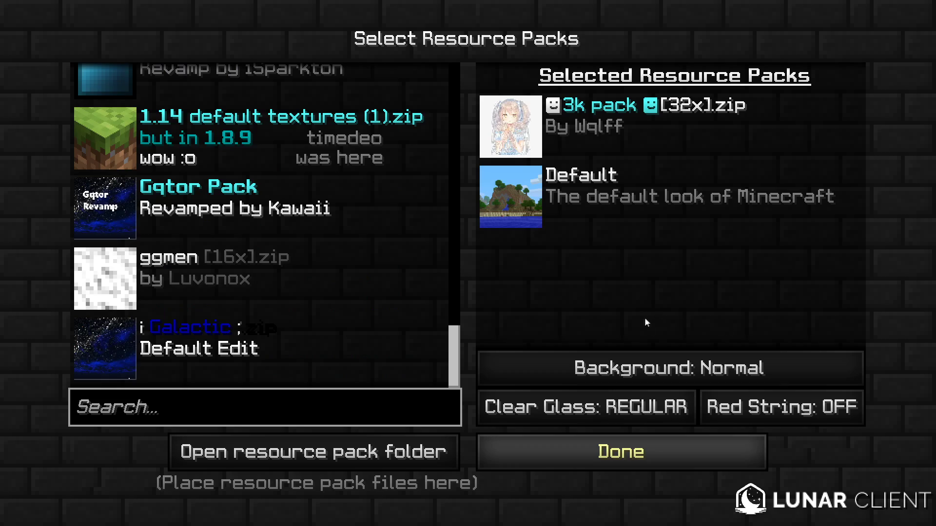
{"action": "left_click", "coordinate": [620, 452]}
{"action": "key", "text": "Escape"}
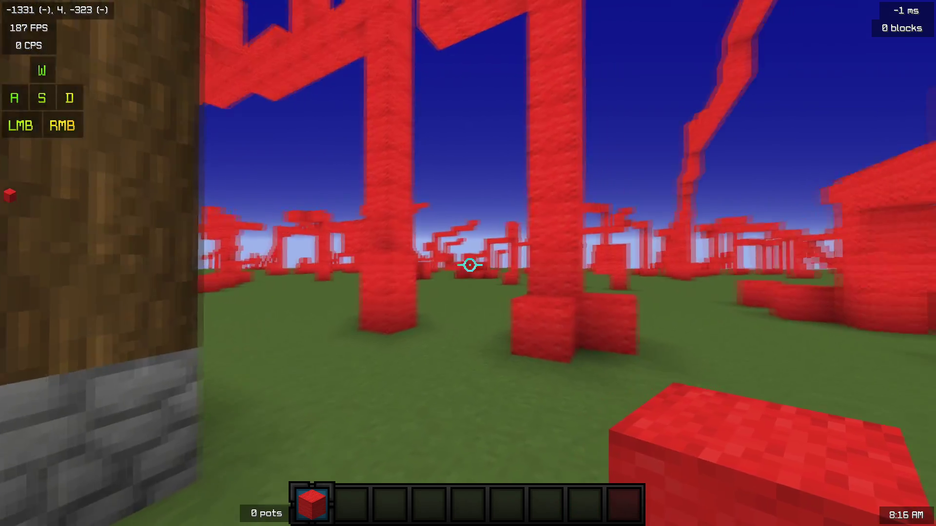
{"action": "key", "text": "w"}
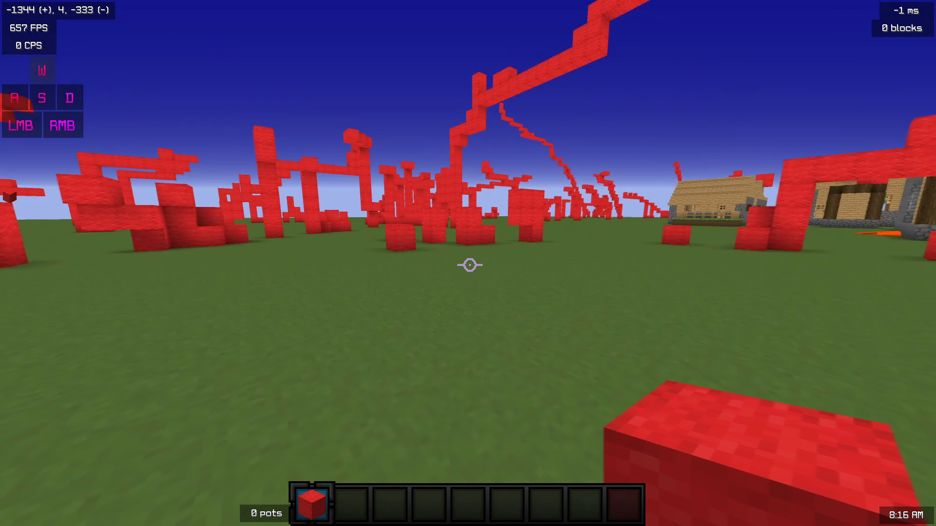
Step: Remove 3k pack [32x].zip from the selected resource packs and activate the 3k pack [32x] version without the zip extension
{"action": "key", "text": "Escape"}
{"action": "left_click", "coordinate": [444, 311]}
{"action": "left_click", "coordinate": [334, 376]}
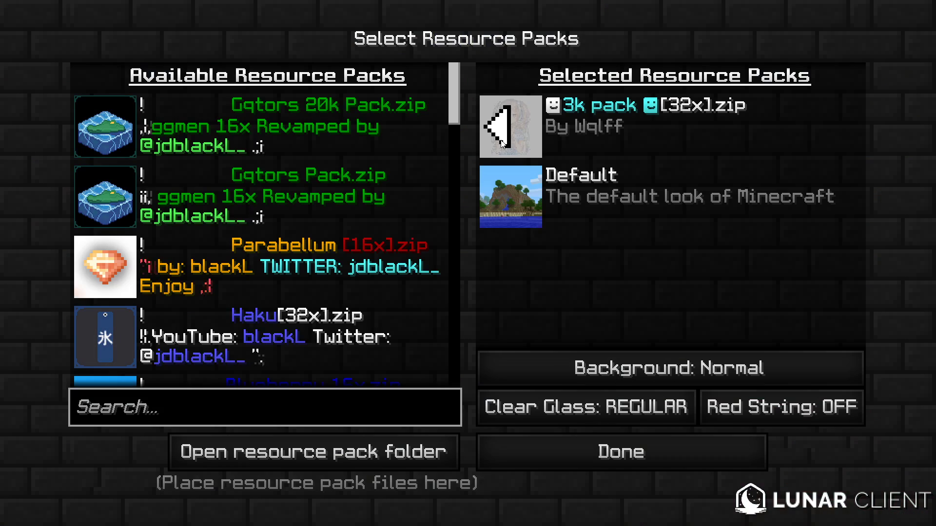
{"action": "left_click", "coordinate": [500, 138]}
{"action": "left_click_drag", "start_coordinate": [453, 108], "coordinate": [453, 365]}
{"action": "left_click", "coordinate": [107, 377]}
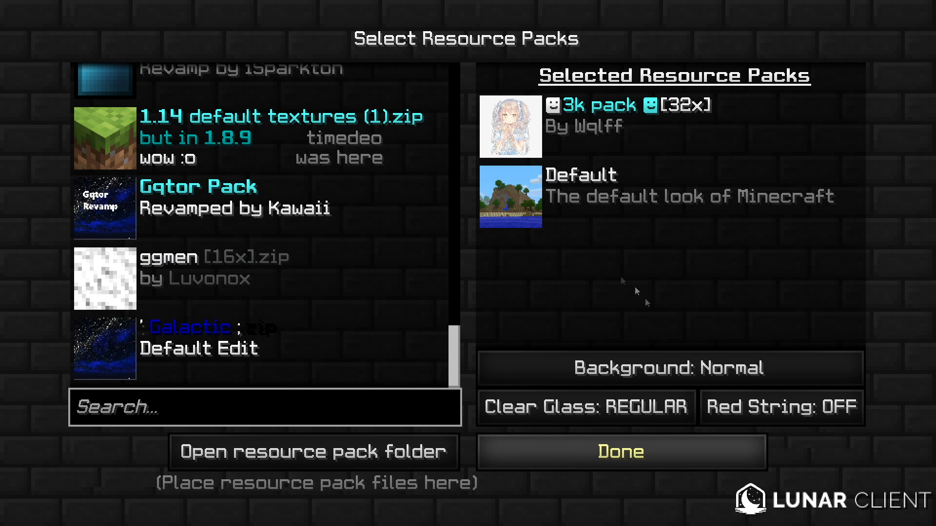
{"action": "key", "text": "Escape"}
Step: Place red blocks while jumping forward to build a rising bridge across the grass field
{"action": "key", "text": "w"}
{"action": "key", "text": "space"}
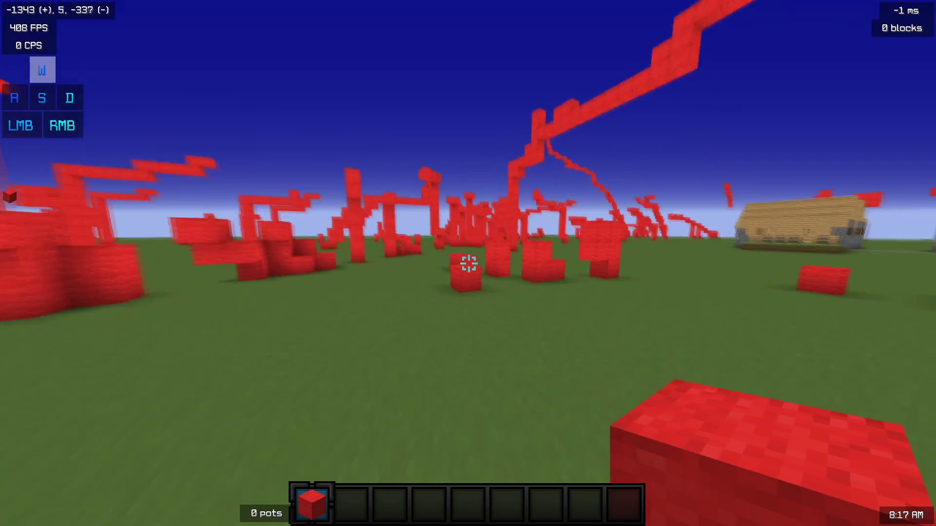
{"action": "right_click", "coordinate": [468, 263]}
{"action": "key", "text": "space"}
{"action": "right_click", "coordinate": [468, 264]}
{"action": "key", "text": "space"}
{"action": "right_click", "coordinate": [468, 263]}
{"action": "key", "text": "space"}
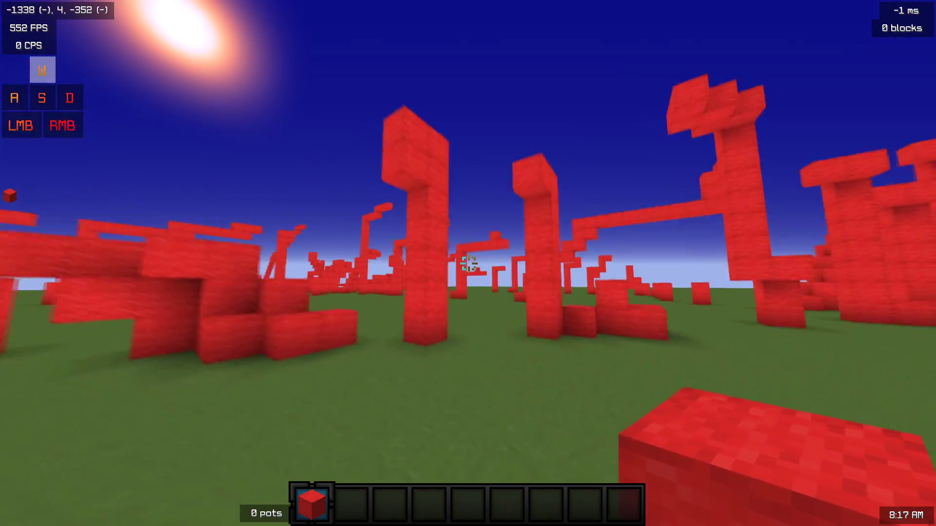
Step: Run between the tall red pillars and out onto the open grass
{"action": "left_click", "coordinate": [469, 264]}
{"action": "left_click", "coordinate": [469, 264]}
{"action": "left_click", "coordinate": [468, 264]}
{"action": "key", "text": "space"}
{"action": "left_click", "coordinate": [469, 263]}
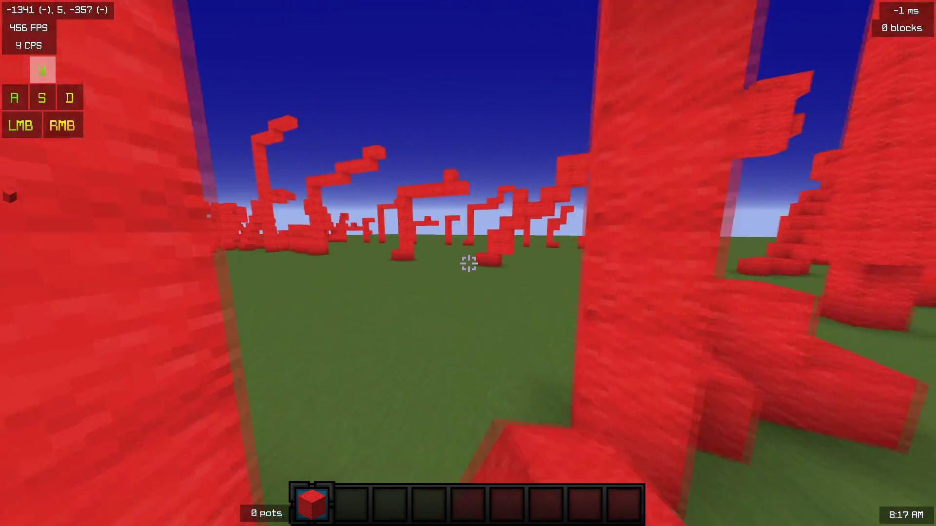
{"action": "left_click", "coordinate": [468, 264]}
{"action": "key", "text": "w"}
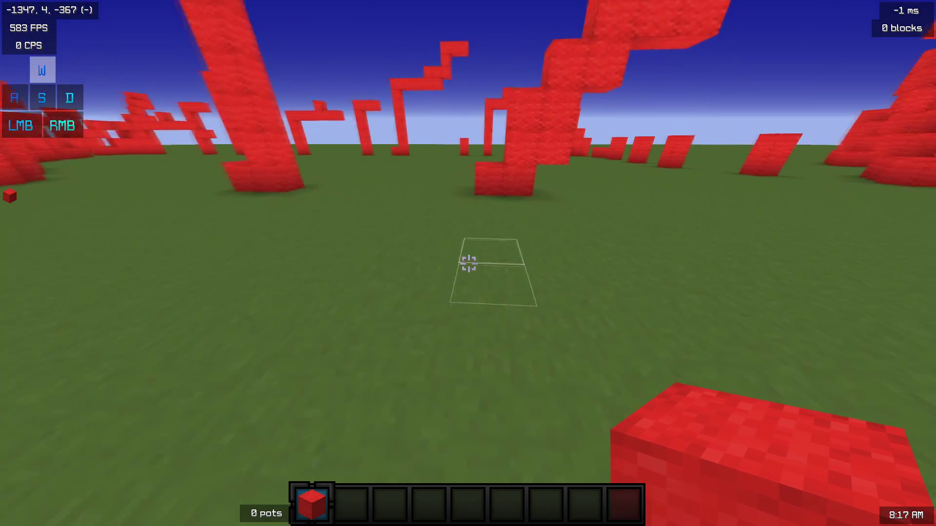
Step: Climb with red blocks to height 14 and bridge east above the field along z -375
{"action": "key", "text": "w"}
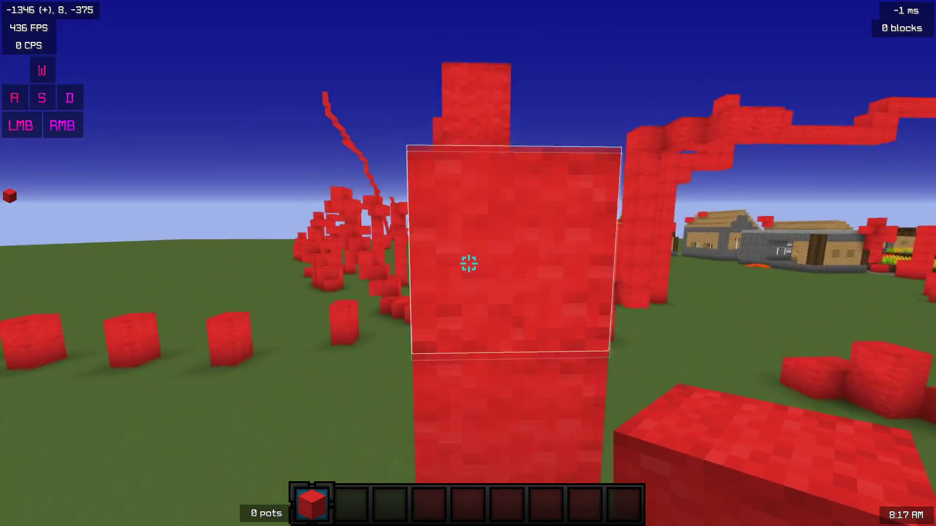
{"action": "key", "text": "w"}
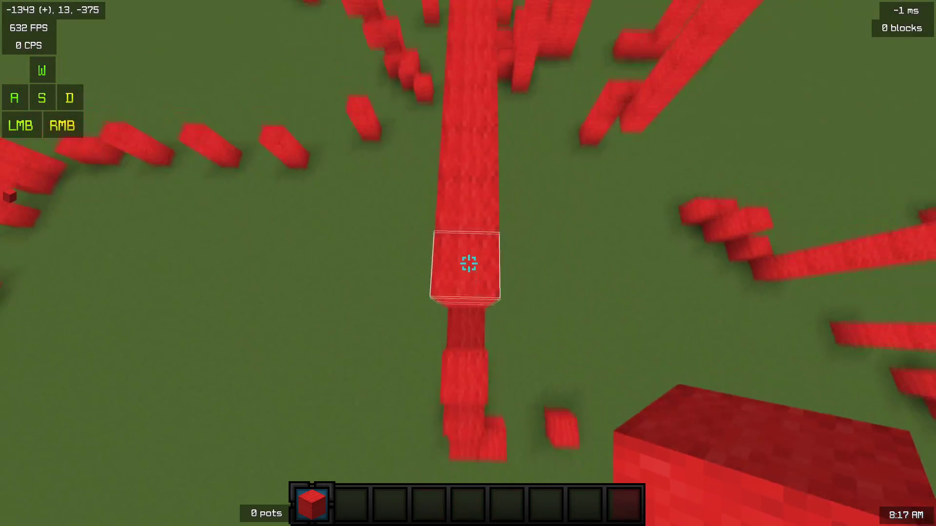
{"action": "key", "text": "a"}
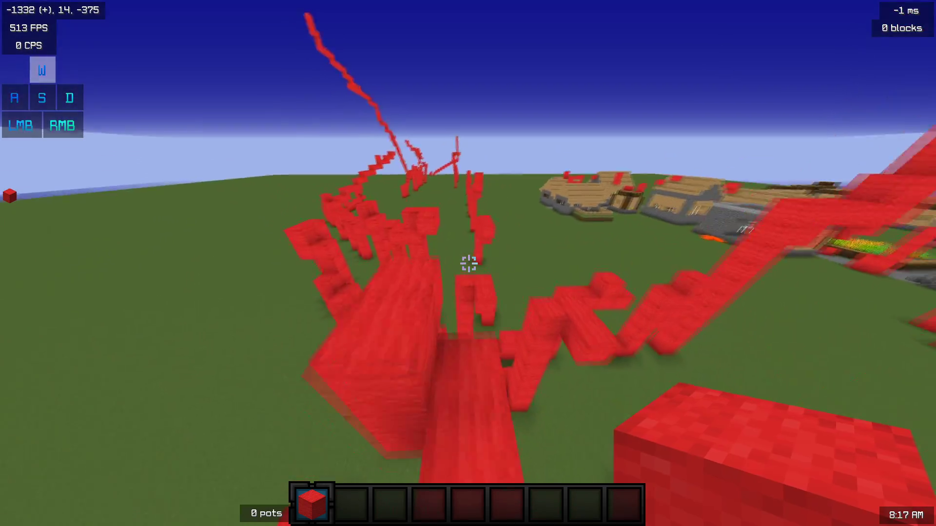
{"action": "key", "text": "w"}
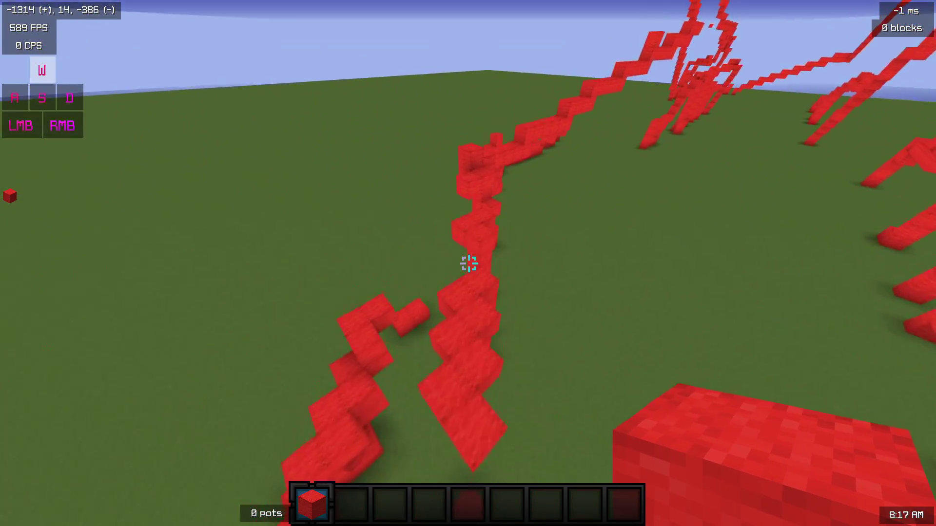
Step: Move onto the next red structure near z -394 and place red blocks while jumping to gain height
{"action": "key", "text": "w"}
{"action": "key", "text": "d"}
{"action": "right_click", "coordinate": [469, 264]}
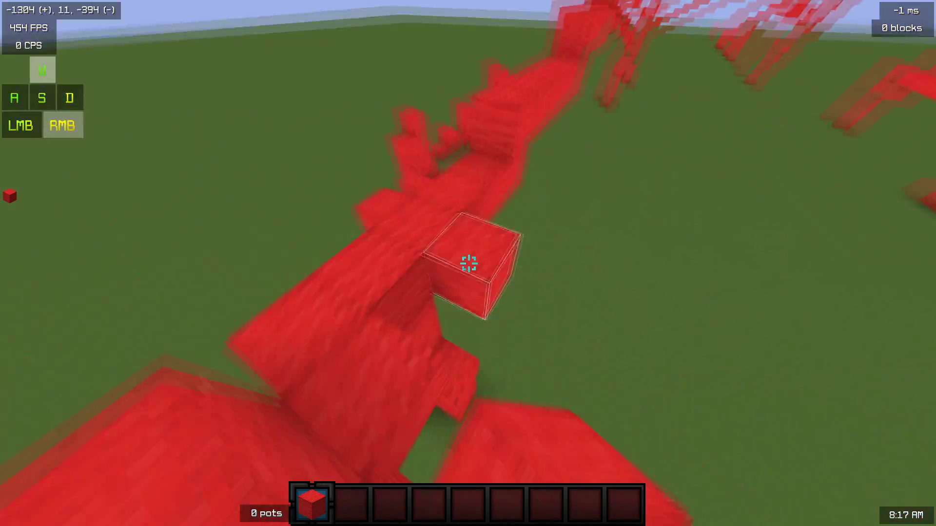
{"action": "key", "text": "space"}
{"action": "key", "text": "space"}
{"action": "key", "text": "space"}
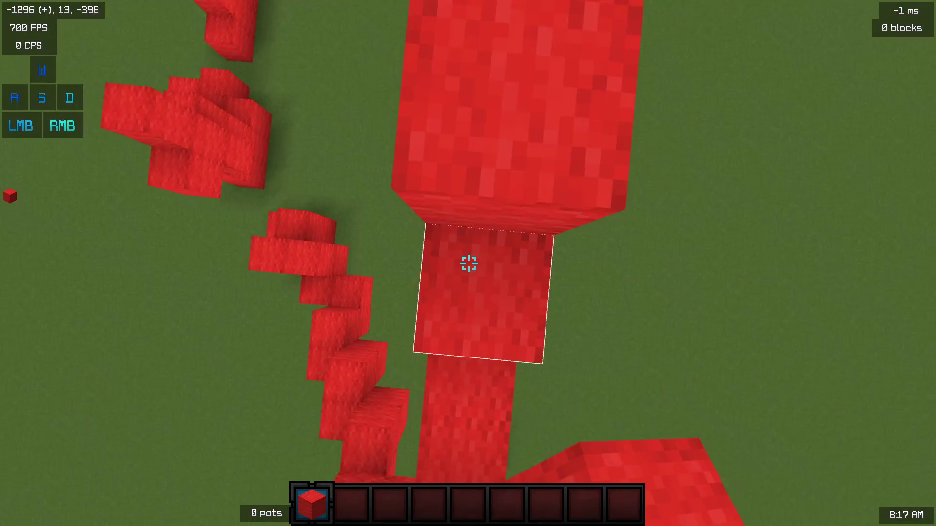
Step: Bridge east with red blocks along z -396 up to height 19 and continue onto the lower structures ahead
{"action": "key", "text": "w"}
{"action": "key", "text": "w"}
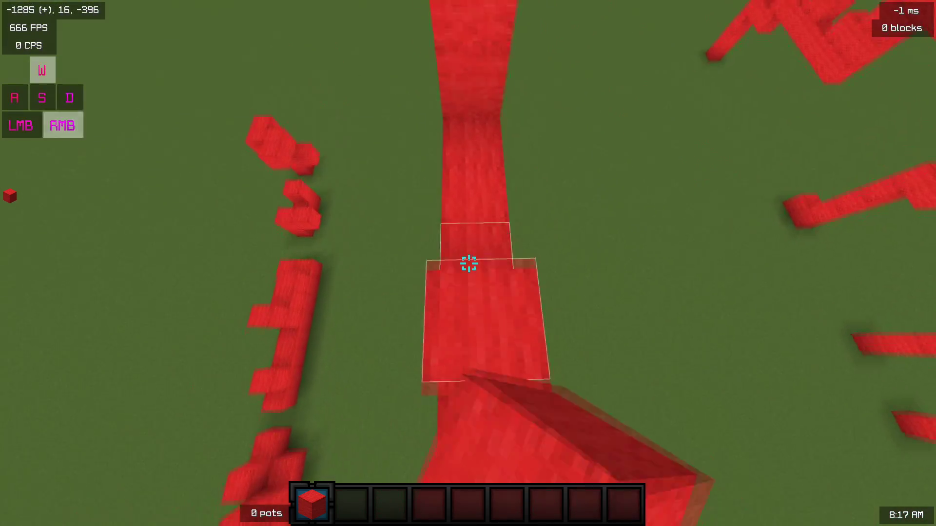
{"action": "key", "text": "w"}
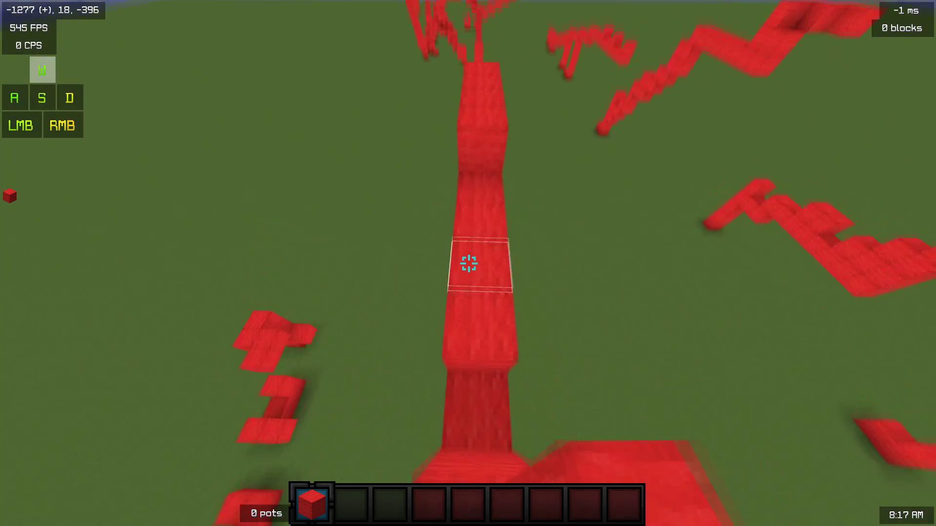
{"action": "key", "text": "w"}
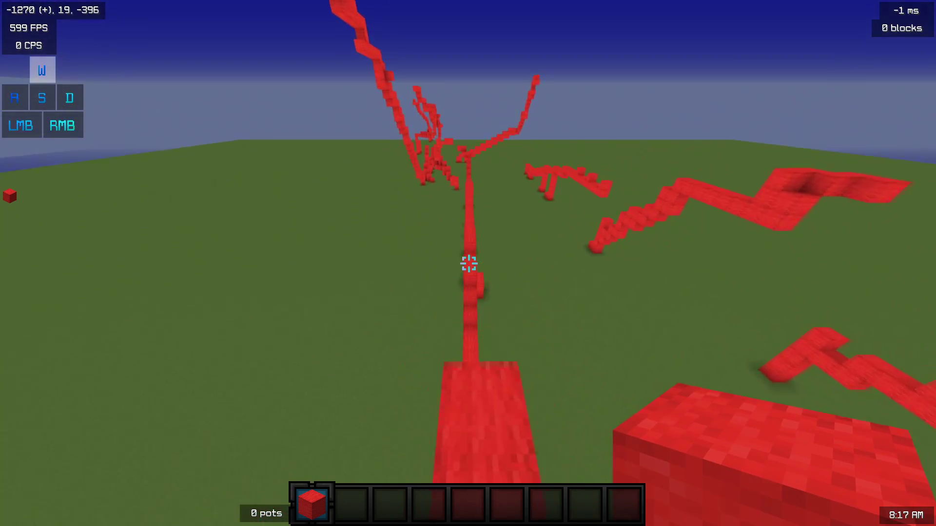
{"action": "key", "text": "w"}
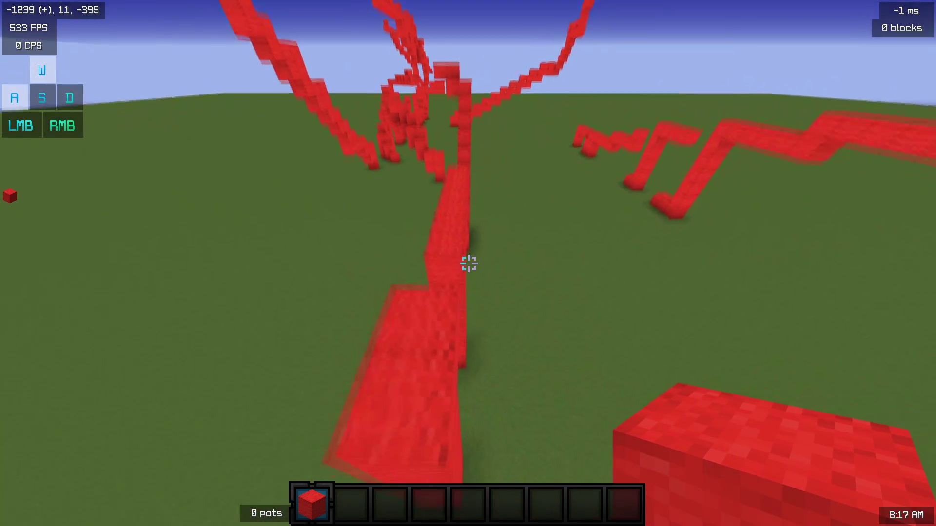
Step: Place red blocks off the side of the bridge and continue over the low structures toward the next group of towers
{"action": "key", "text": "w"}
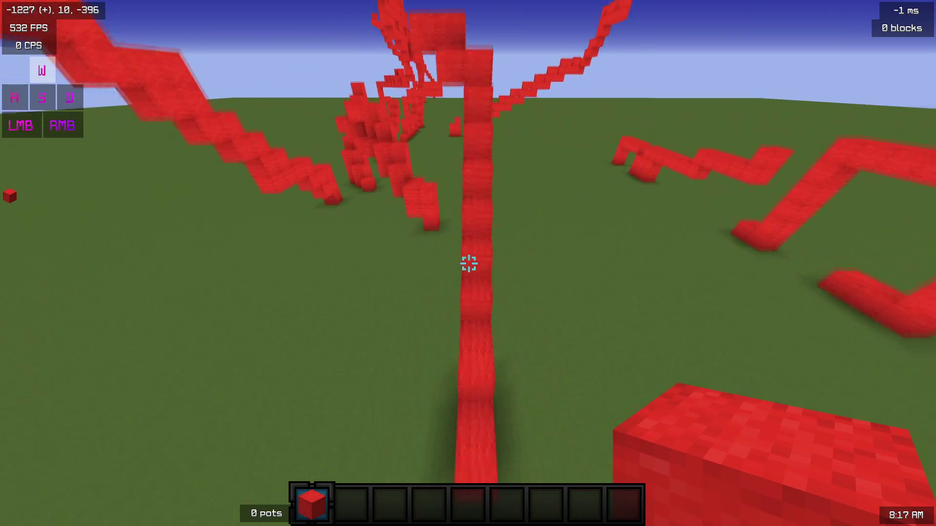
{"action": "key", "text": "w"}
{"action": "key", "text": "a"}
{"action": "left_click", "coordinate": [469, 263]}
{"action": "right_click", "coordinate": [468, 263]}
{"action": "key", "text": "w"}
{"action": "key", "text": "a"}
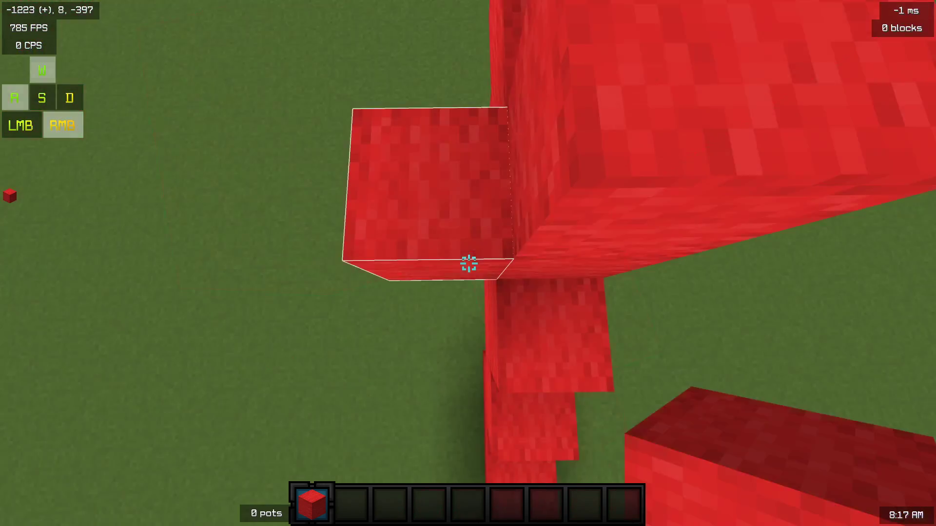
{"action": "key", "text": "w"}
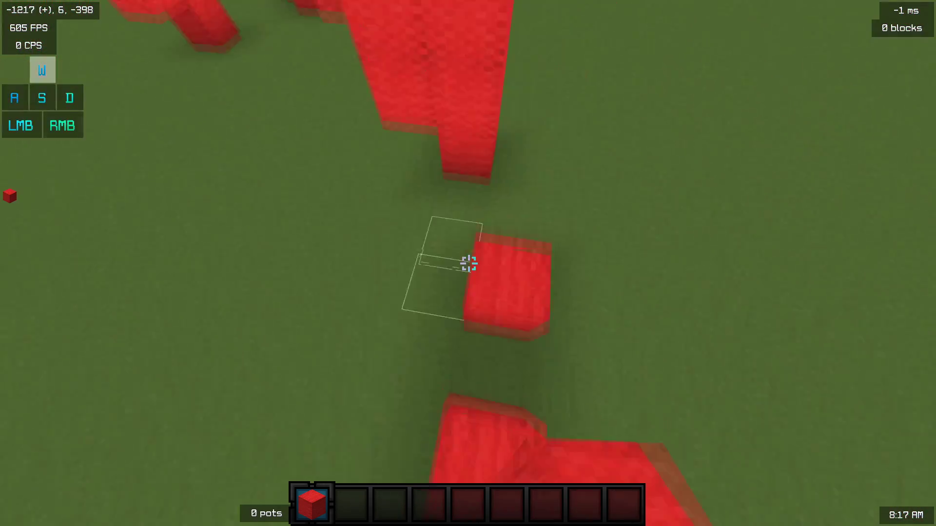
{"action": "key", "text": "w"}
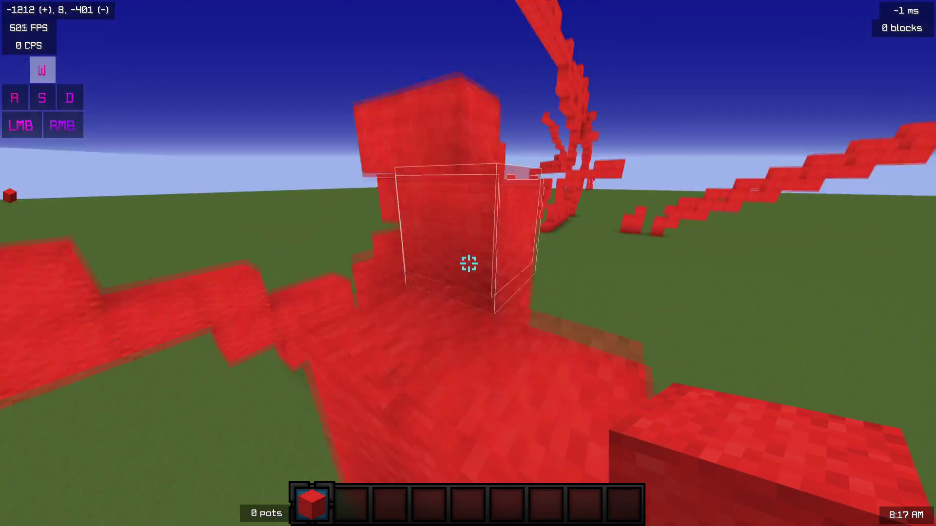
Step: Remove the 3k pack [32x] from the selected resource packs, leaving only Default, and return to the game
{"action": "key", "text": "w"}
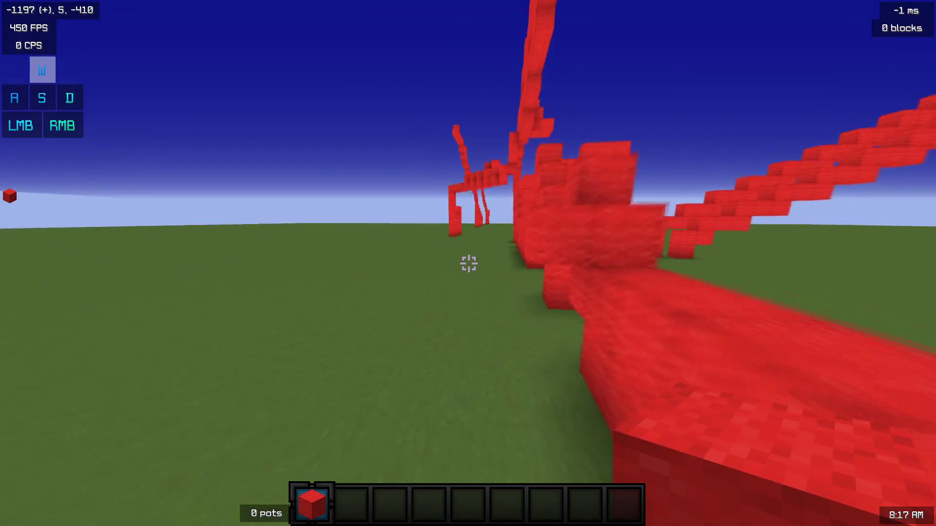
{"action": "key", "text": "w"}
{"action": "key", "text": "Escape"}
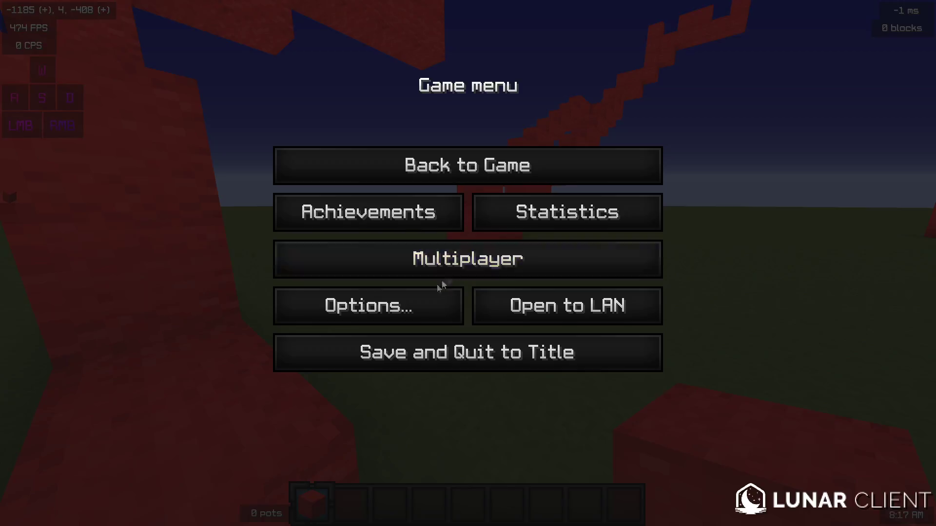
{"action": "left_click", "coordinate": [442, 290]}
{"action": "left_click", "coordinate": [420, 378]}
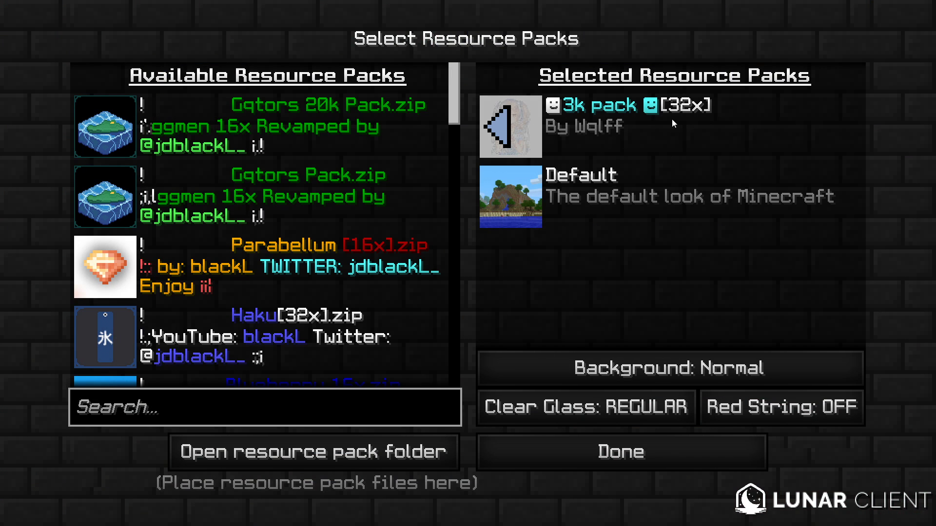
{"action": "left_click", "coordinate": [482, 151]}
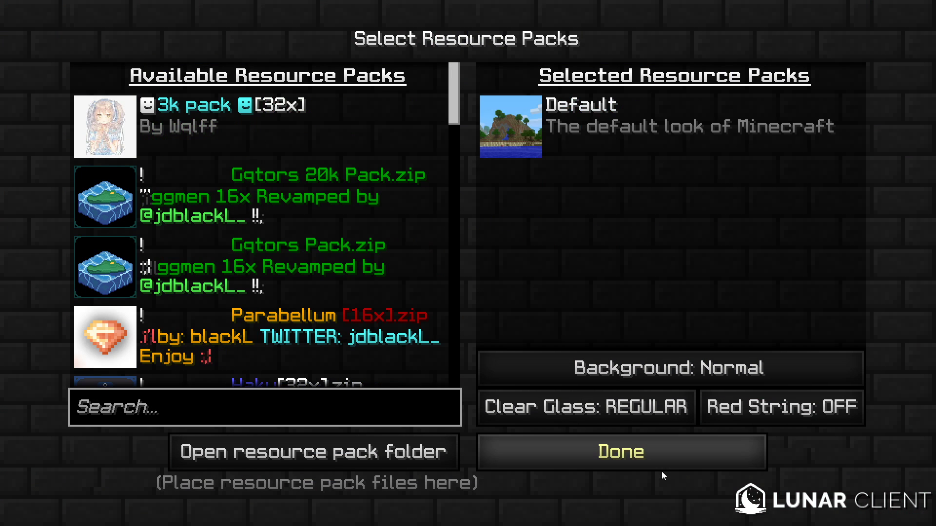
{"action": "key", "text": "Escape"}
{"action": "key", "text": "Escape"}
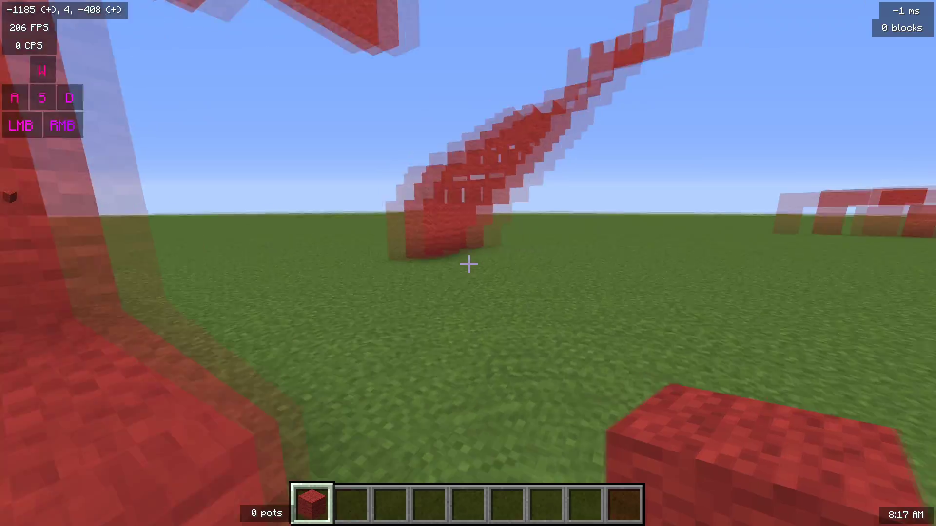
Step: Walk back across the field past the red structures to the village houses near x -1265
{"action": "key", "text": "w"}
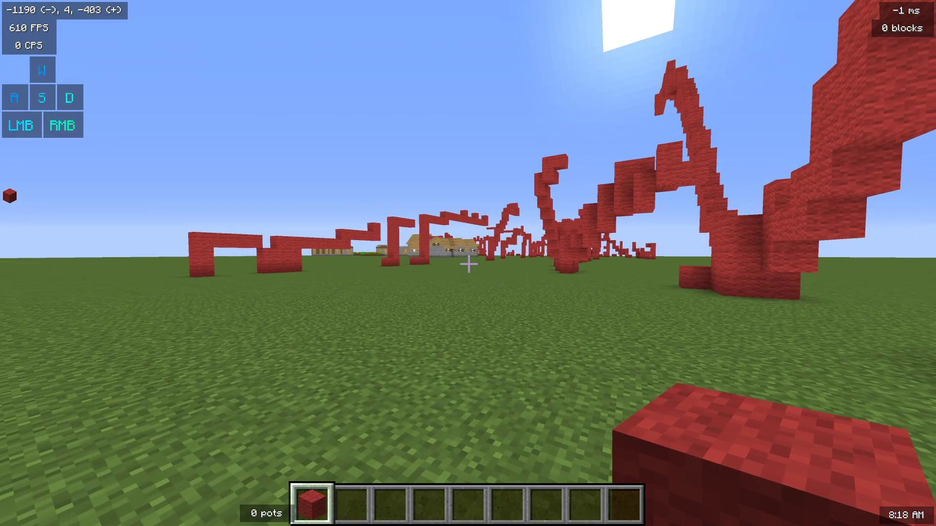
{"action": "key", "text": "w"}
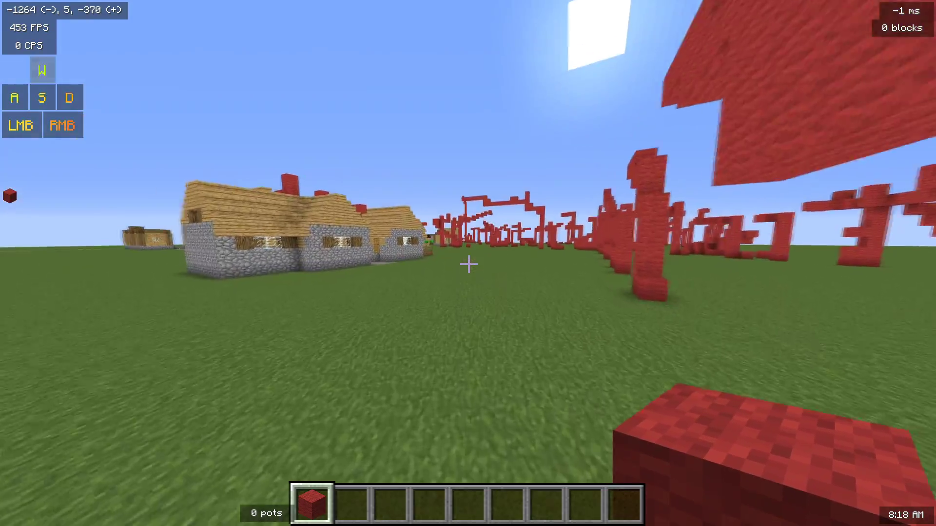
Step: Open the resource pack folder from the game's resource pack selection
{"action": "key", "text": "Escape"}
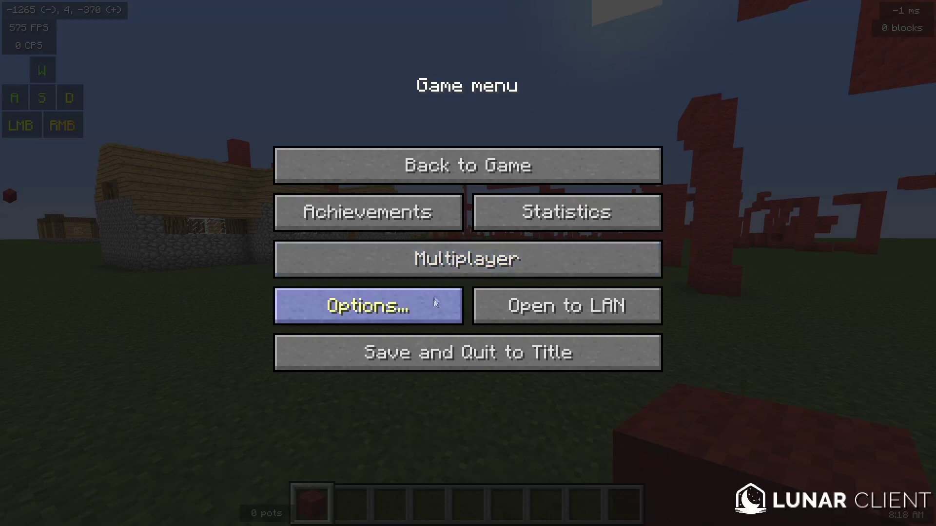
{"action": "left_click", "coordinate": [406, 306]}
{"action": "left_click", "coordinate": [397, 331]}
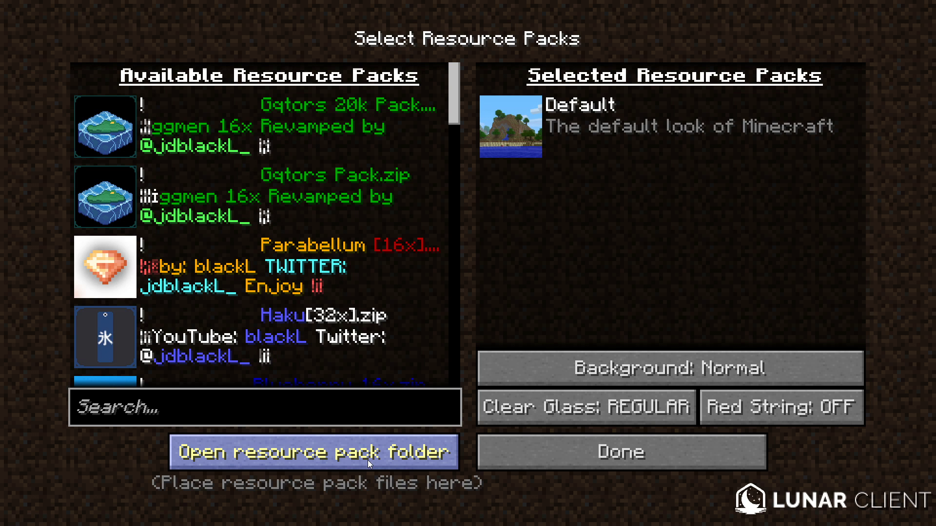
{"action": "left_click", "coordinate": [368, 460]}
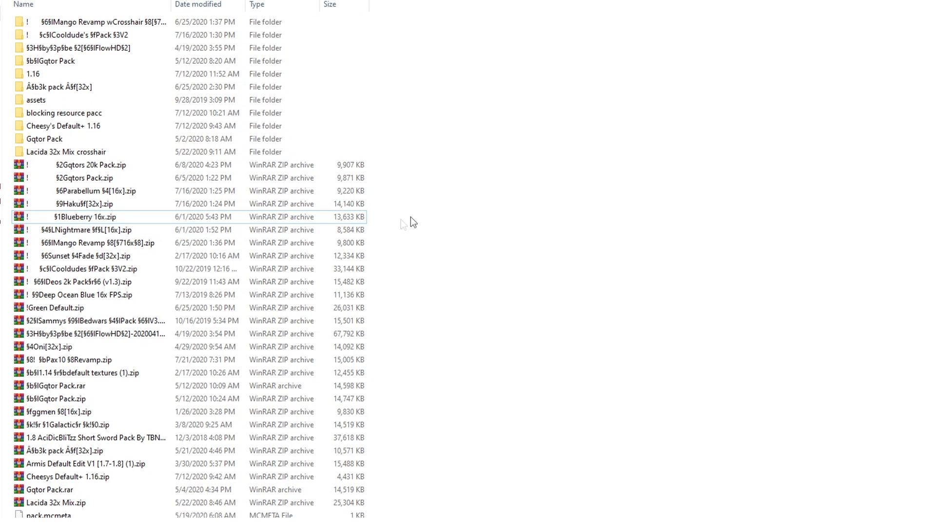
Step: Find !Green Default.zip among the resource packs and extract its files
{"action": "scroll", "coordinate": [311, 125], "scroll_direction": "down", "scroll_amount": 2}
{"action": "scroll", "coordinate": [308, 166], "scroll_direction": "up", "scroll_amount": 2}
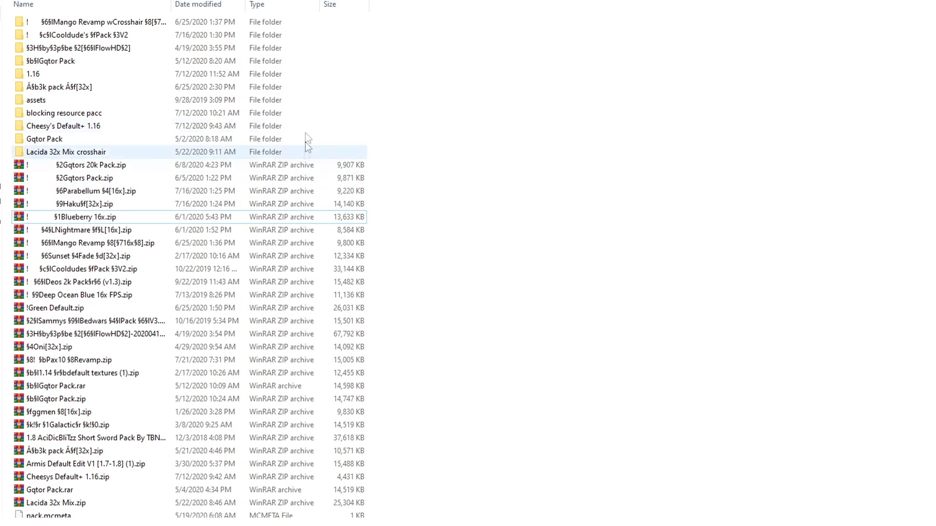
{"action": "scroll", "coordinate": [246, 247], "scroll_direction": "down", "scroll_amount": 2}
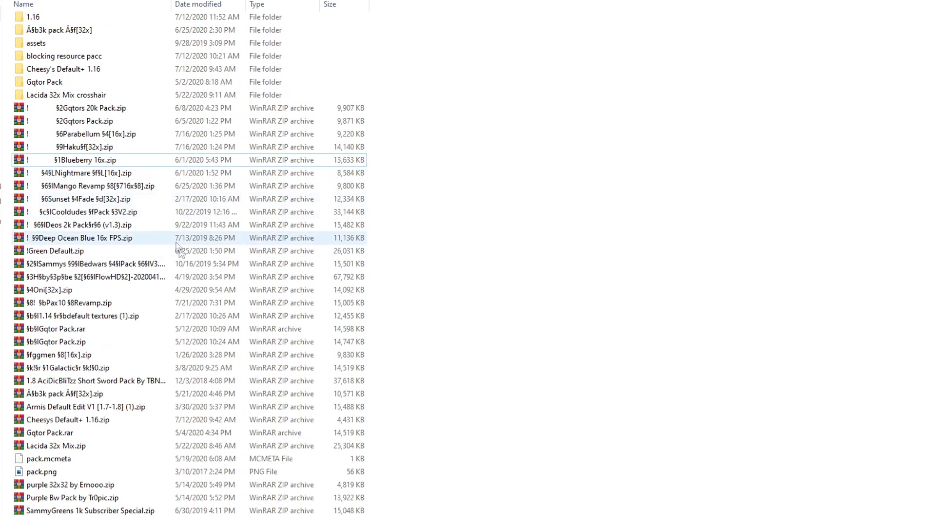
{"action": "scroll", "coordinate": [130, 403], "scroll_direction": "up", "scroll_amount": 2}
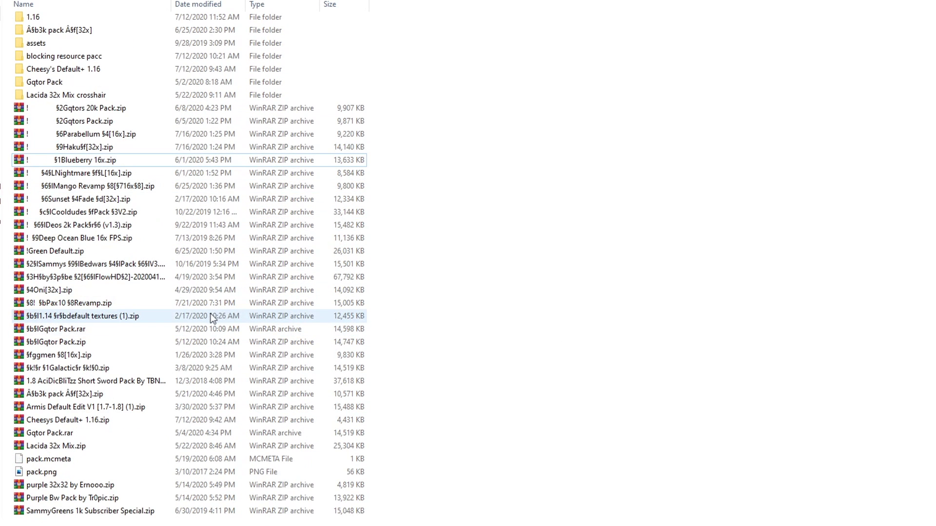
{"action": "scroll", "coordinate": [195, 324], "scroll_direction": "up", "scroll_amount": 2}
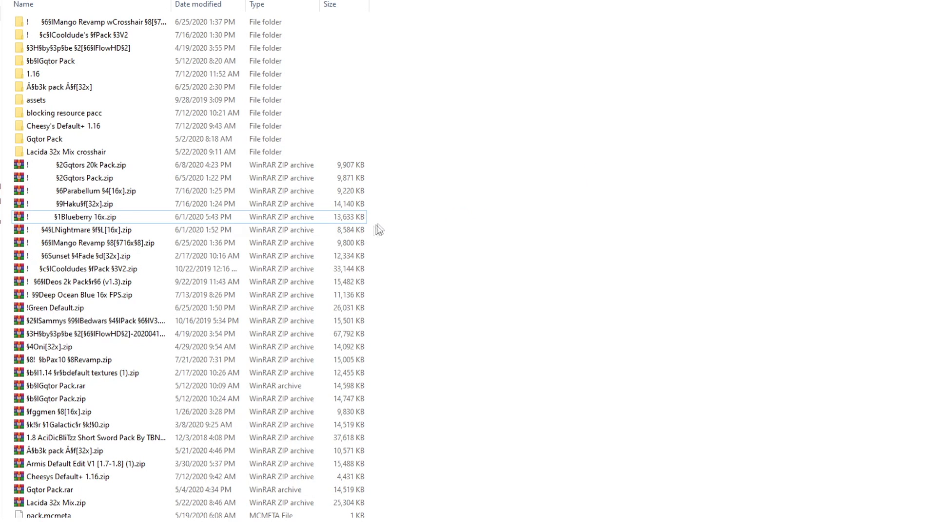
{"action": "scroll", "coordinate": [179, 184], "scroll_direction": "down", "scroll_amount": 2}
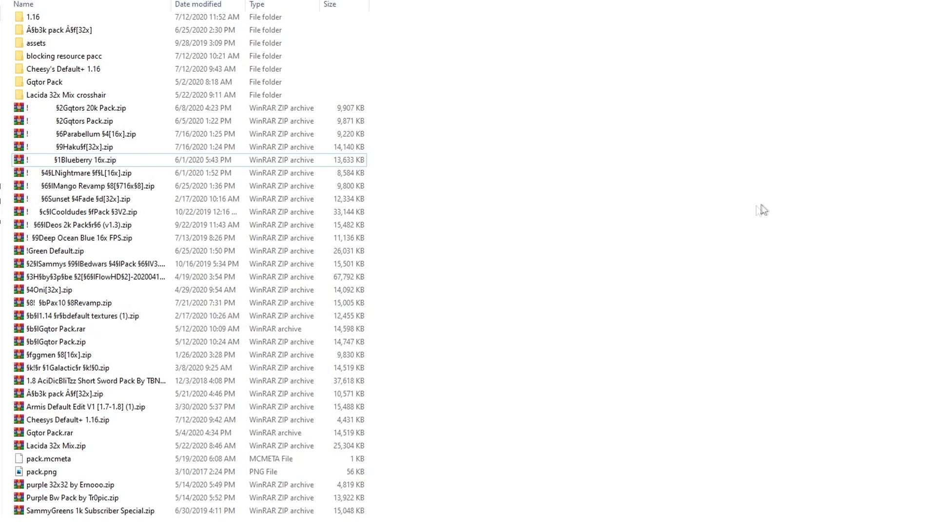
{"action": "scroll", "coordinate": [655, 167], "scroll_direction": "up", "scroll_amount": 3}
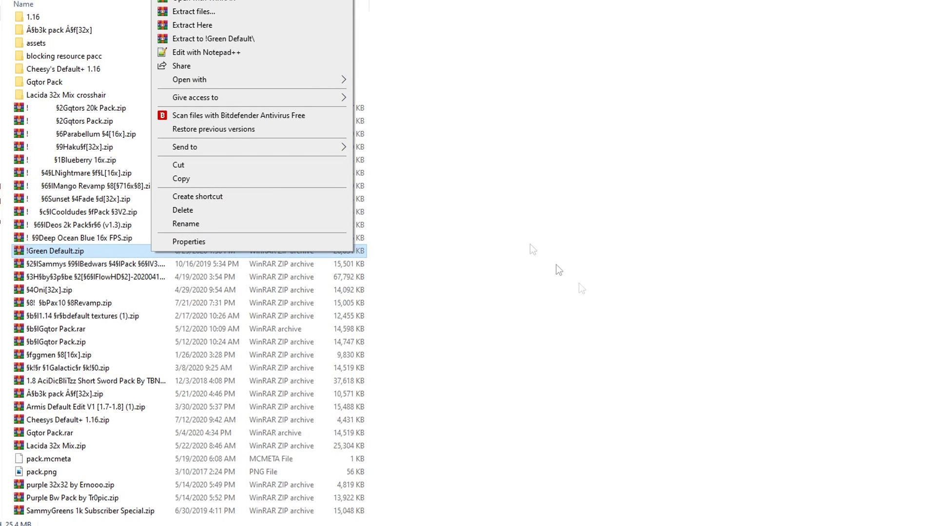
{"action": "left_click", "coordinate": [585, 354]}
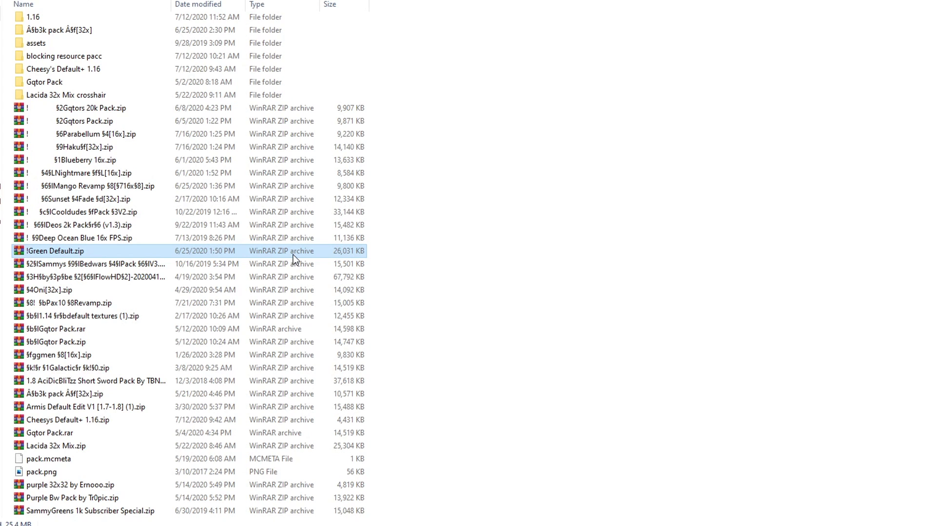
{"action": "right_click", "coordinate": [294, 256]}
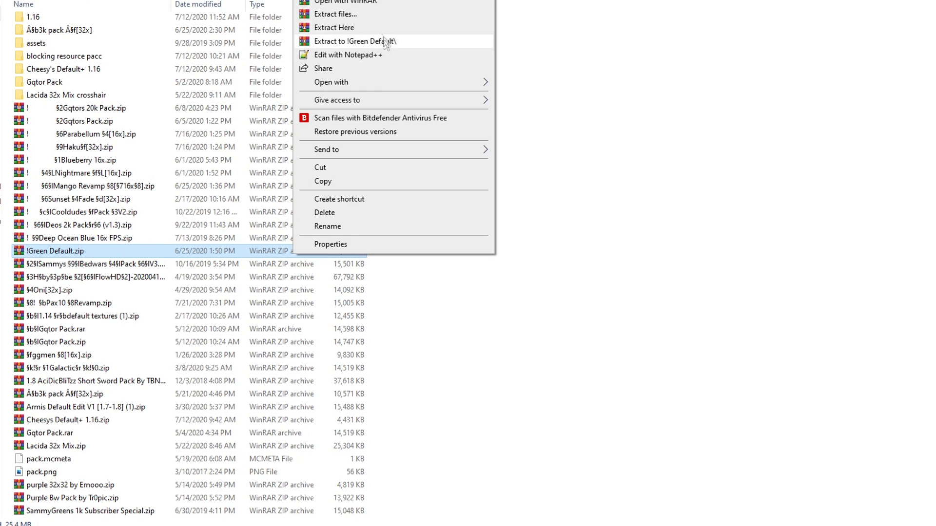
{"action": "left_click", "coordinate": [351, 15]}
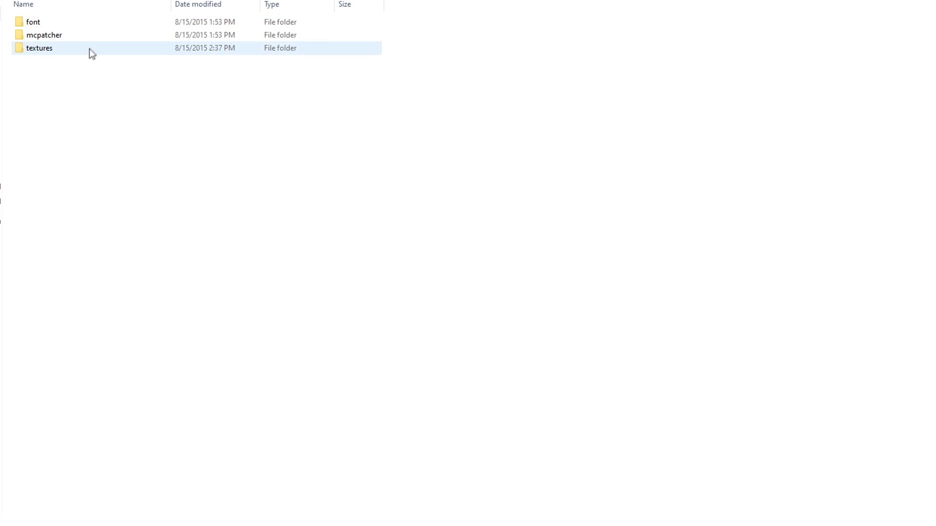
Step: Open the gui textures folder of the extracted !Green Default pack and locate icons.png
{"action": "left_click", "coordinate": [88, 54]}
{"action": "double_click", "coordinate": [91, 55]}
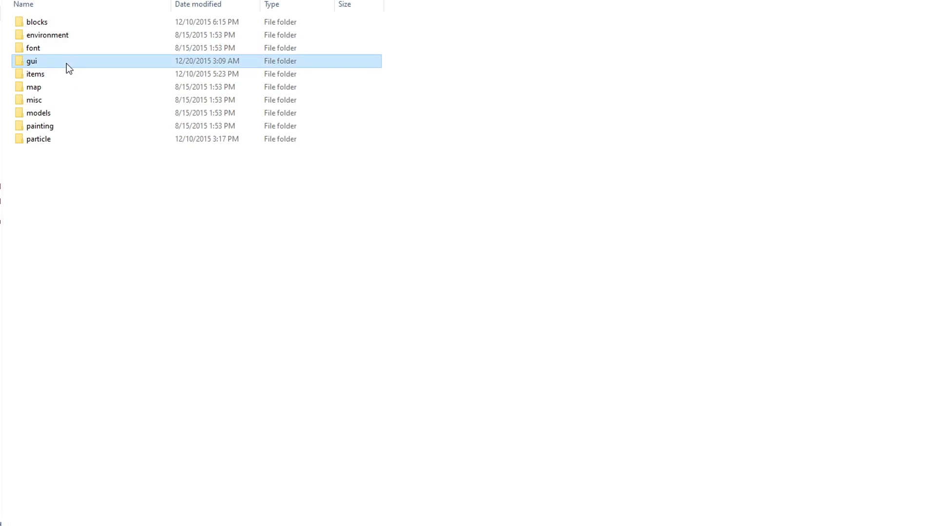
{"action": "double_click", "coordinate": [65, 62]}
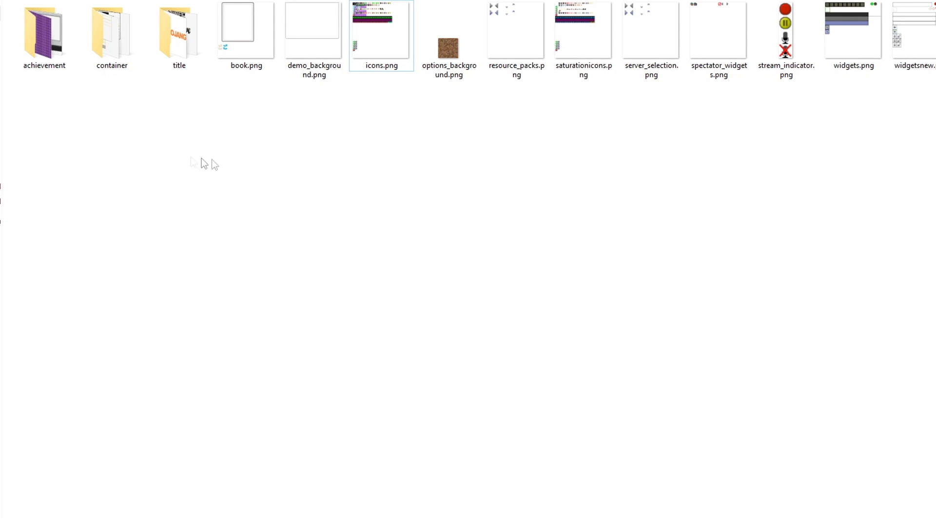
{"action": "left_click", "coordinate": [383, 67]}
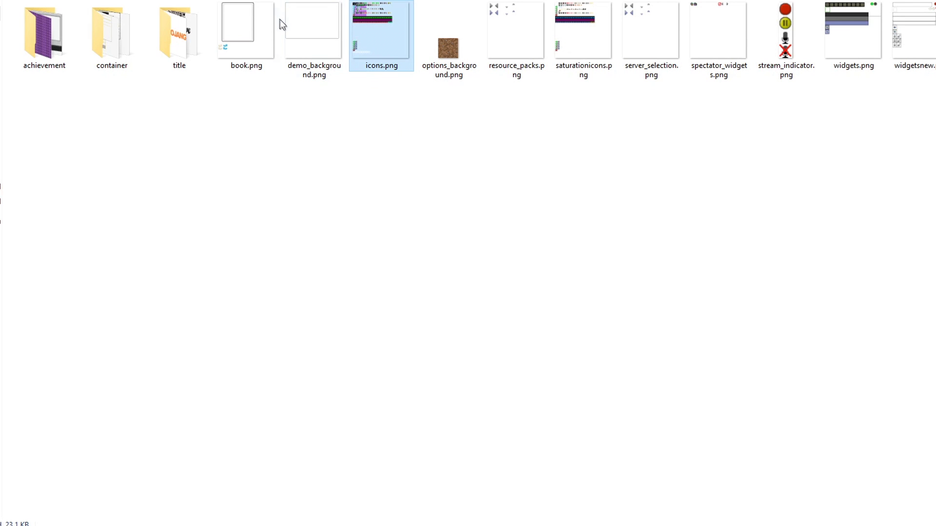
{"action": "left_click", "coordinate": [222, 0]}
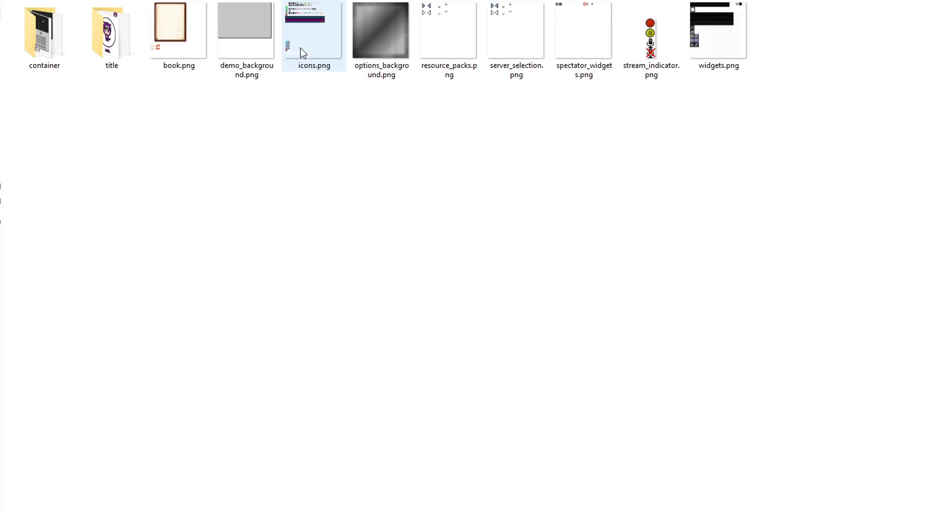
Step: Copy icons.png from the gui folder of the Lacida 32x Mix crosshair pack and return to the resource packs folder
{"action": "left_click", "coordinate": [301, 48]}
{"action": "right_click", "coordinate": [300, 48]}
{"action": "left_click", "coordinate": [350, 396]}
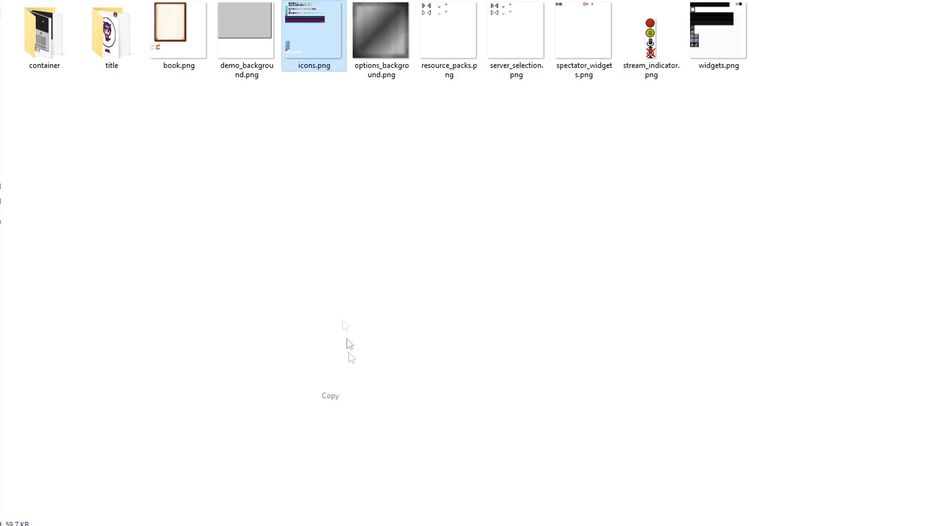
{"action": "left_click", "coordinate": [356, 90]}
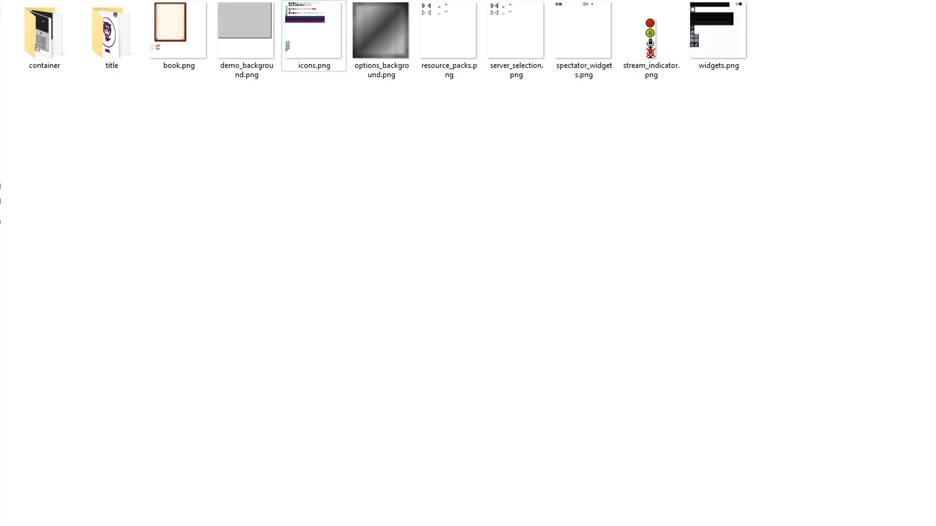
{"action": "left_click", "coordinate": [241, 0]}
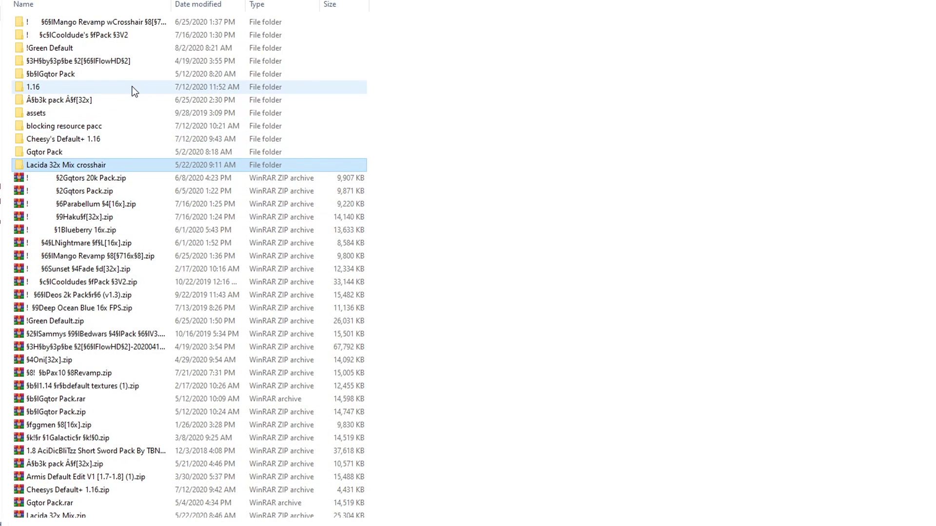
Step: Delete icons.png from the !Green Default pack's gui textures folder and paste the copied icons.png in its place
{"action": "double_click", "coordinate": [86, 101]}
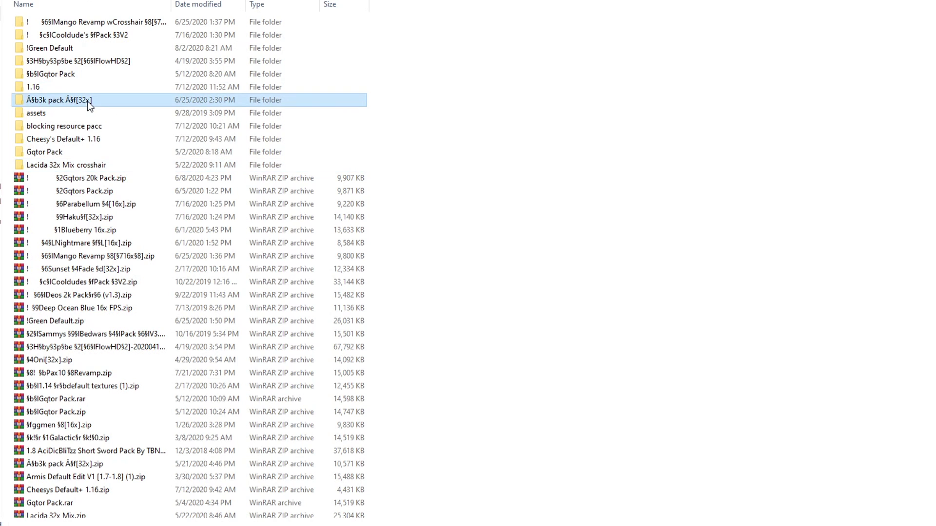
{"action": "double_click", "coordinate": [161, 19]}
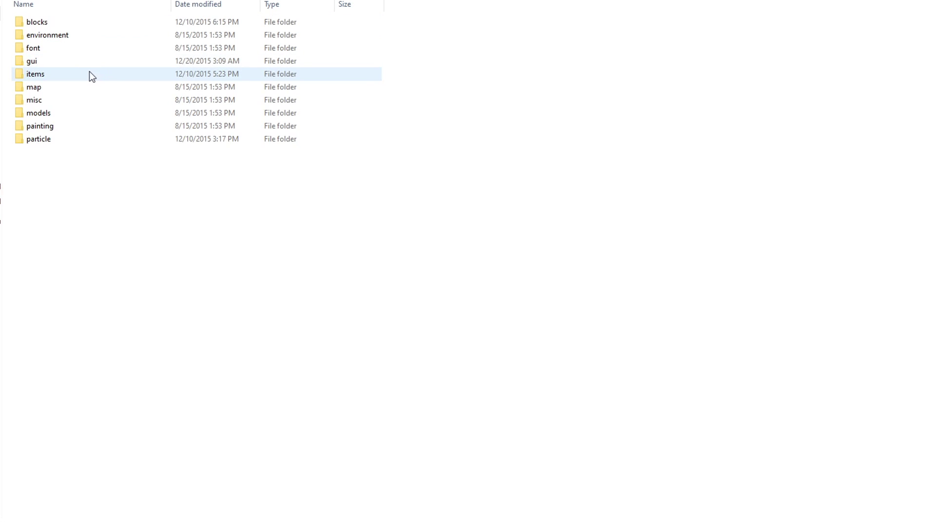
{"action": "double_click", "coordinate": [74, 61]}
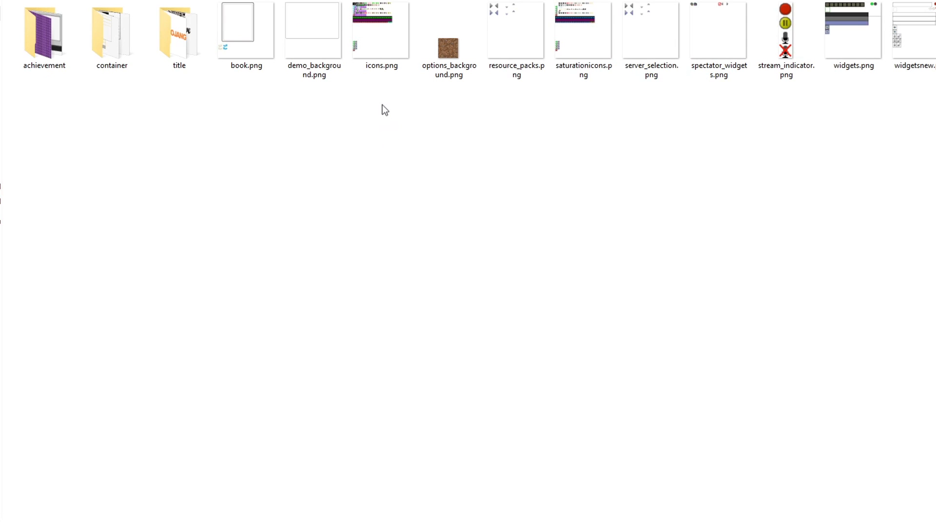
{"action": "right_click", "coordinate": [385, 57]}
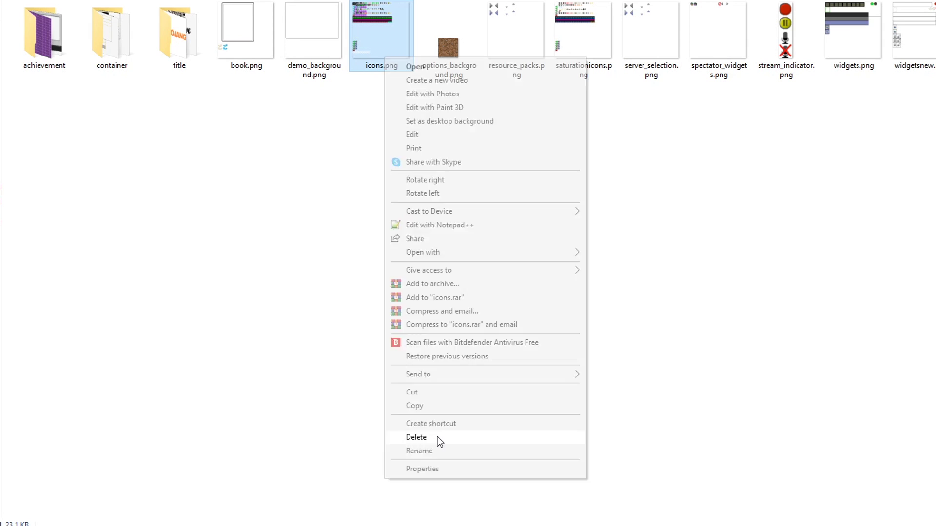
{"action": "left_click", "coordinate": [439, 438]}
{"action": "left_click", "coordinate": [542, 262]}
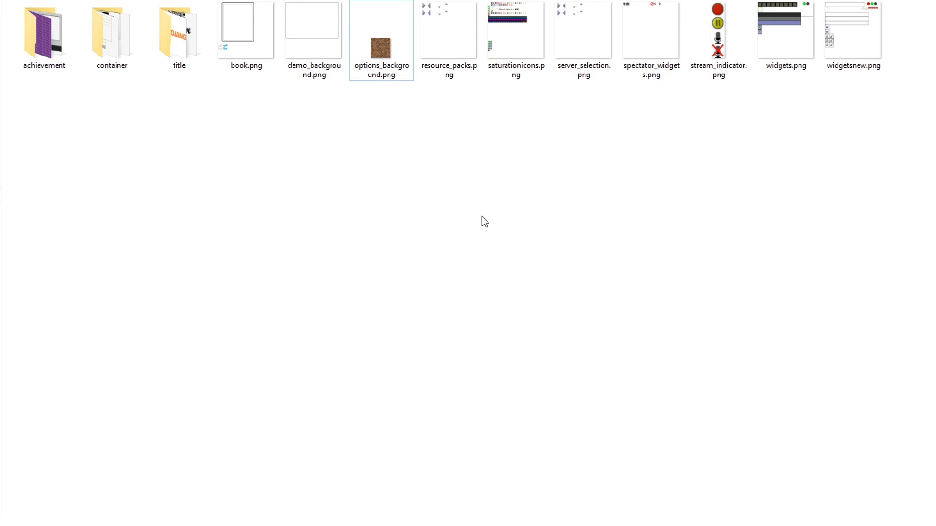
{"action": "key", "text": "ctrl+z"}
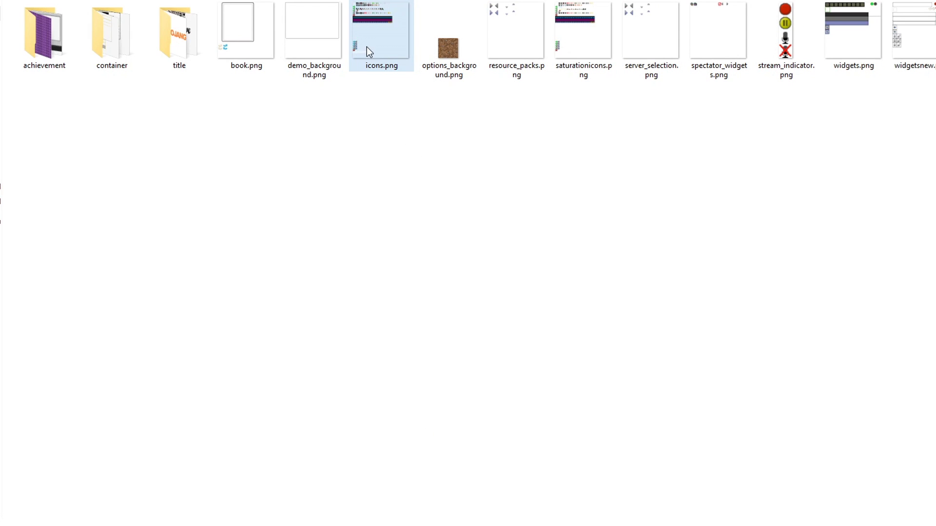
{"action": "left_click", "coordinate": [385, 89]}
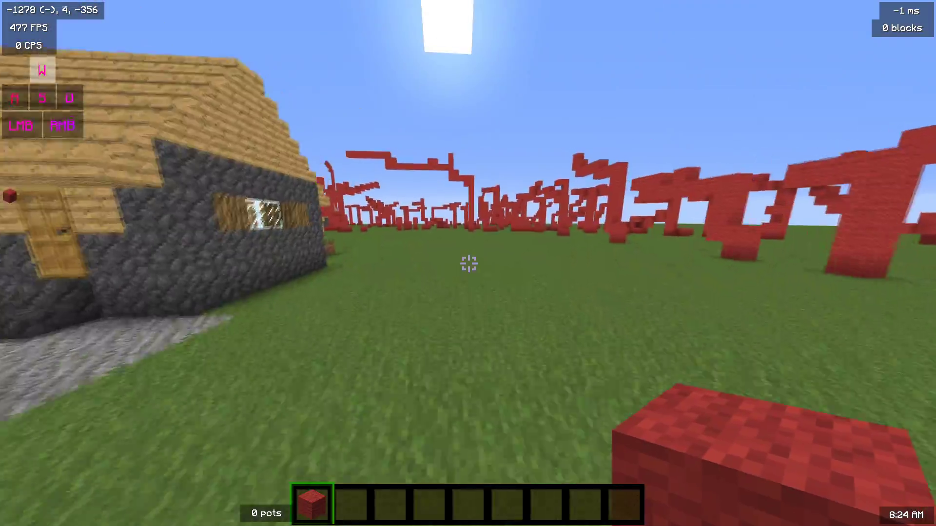
Step: Back in Minecraft, run past the village houses toward the red structures, swinging the held block and cycling the camera perspective
{"action": "key", "text": "w"}
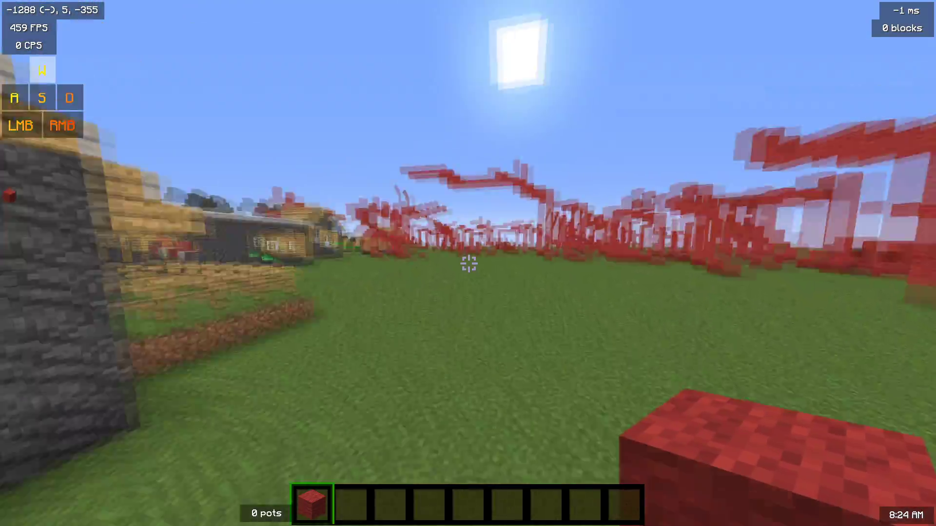
{"action": "left_click", "coordinate": [468, 264]}
{"action": "left_click", "coordinate": [469, 264]}
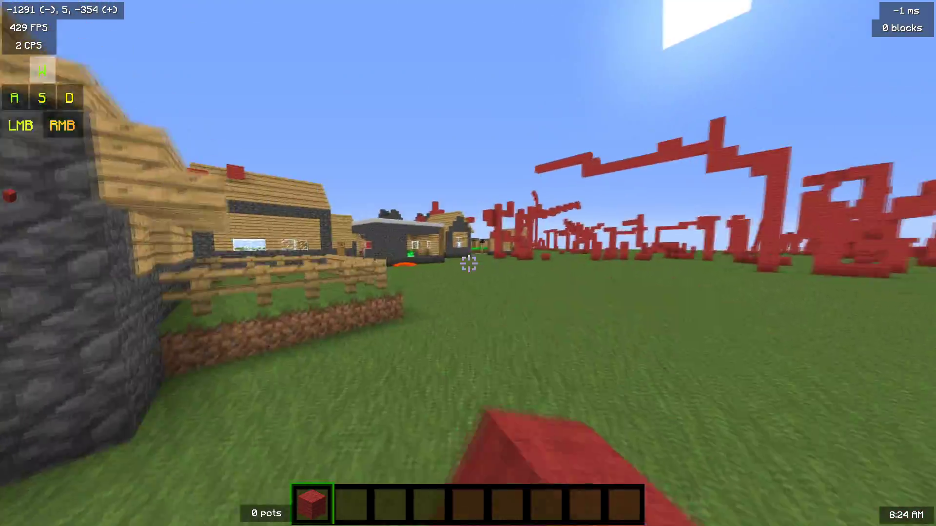
{"action": "left_click", "coordinate": [469, 263]}
{"action": "left_click", "coordinate": [469, 264]}
{"action": "key", "text": "F5"}
{"action": "key", "text": "F5"}
{"action": "key", "text": "F5"}
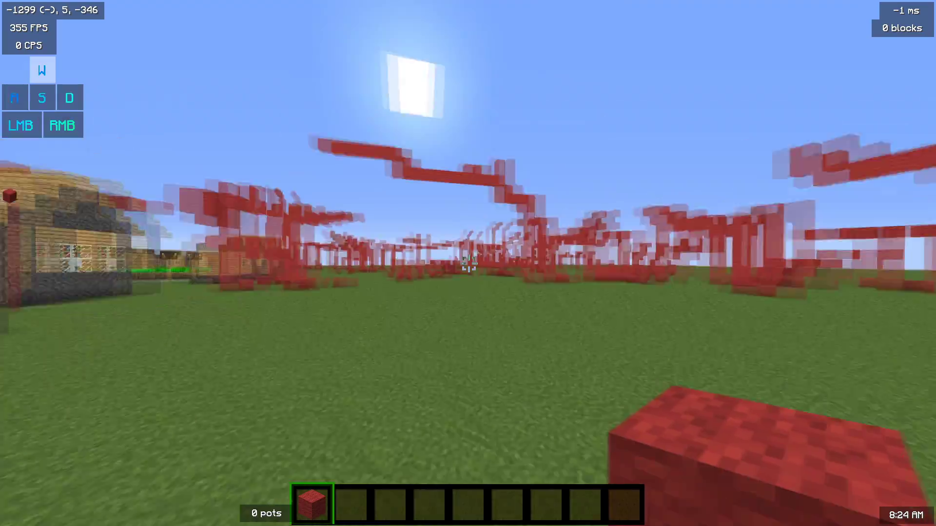
{"action": "left_click", "coordinate": [469, 264]}
Step: Put a Stone Sword from the creative Combat items into the third hotbar slot and swing it
{"action": "left_click", "coordinate": [468, 264]}
{"action": "key", "text": "w"}
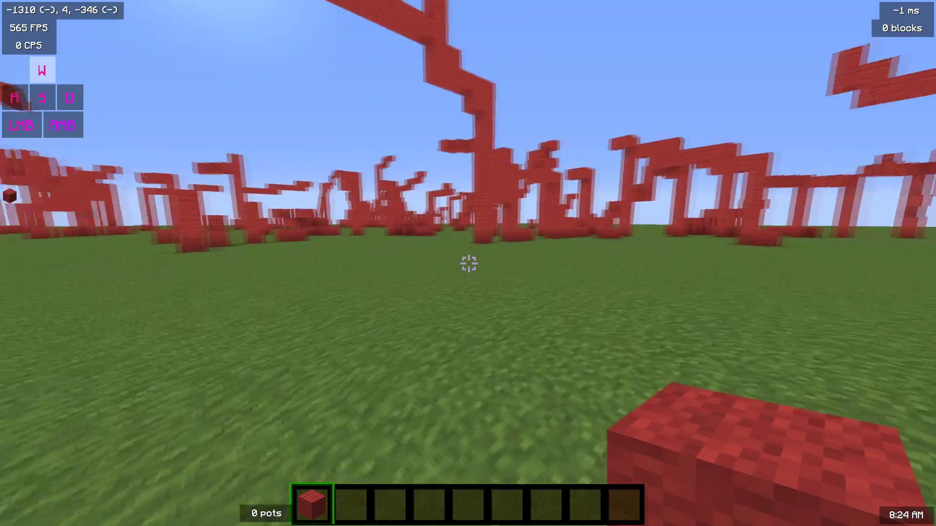
{"action": "left_click", "coordinate": [468, 264]}
{"action": "left_click", "coordinate": [468, 263]}
{"action": "left_click", "coordinate": [468, 264]}
{"action": "left_click", "coordinate": [468, 264]}
{"action": "key", "text": "e"}
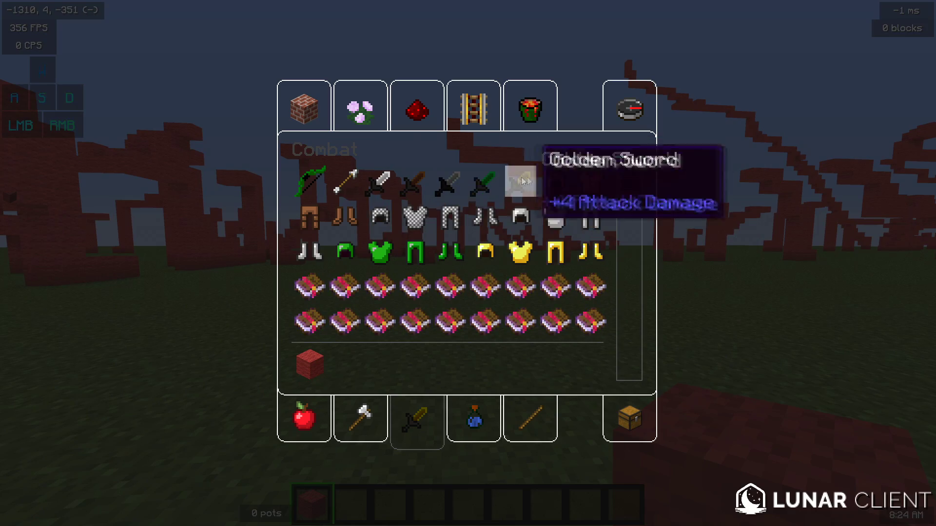
{"action": "left_click", "coordinate": [447, 184]}
{"action": "left_click", "coordinate": [380, 361]}
{"action": "key", "text": "e"}
{"action": "scroll", "coordinate": [468, 264], "scroll_direction": "down", "scroll_amount": 2}
{"action": "left_click", "coordinate": [469, 264]}
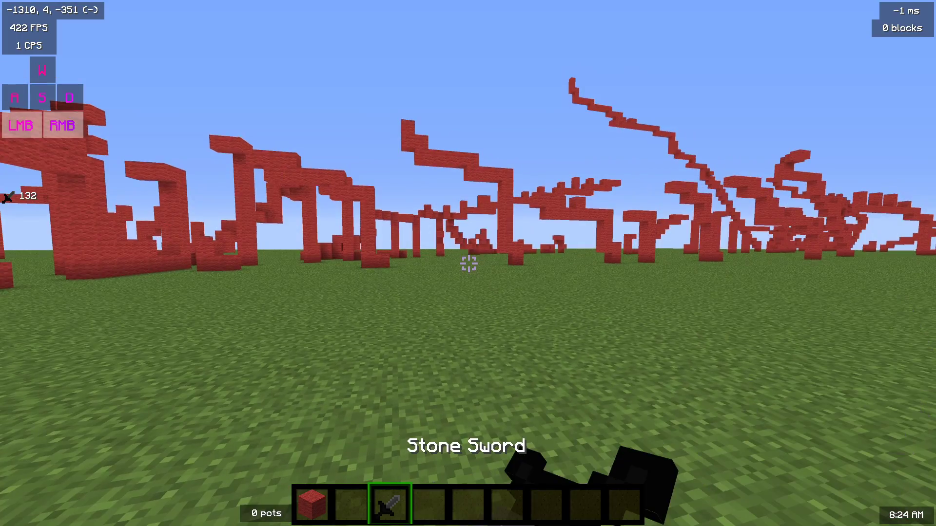
{"action": "left_click", "coordinate": [468, 263]}
{"action": "scroll", "coordinate": [468, 264], "scroll_direction": "up", "scroll_amount": 1}
Step: Activate the !Green Default.zip resource pack from the game options and return to the world
{"action": "key", "text": "Escape"}
{"action": "left_click", "coordinate": [370, 305]}
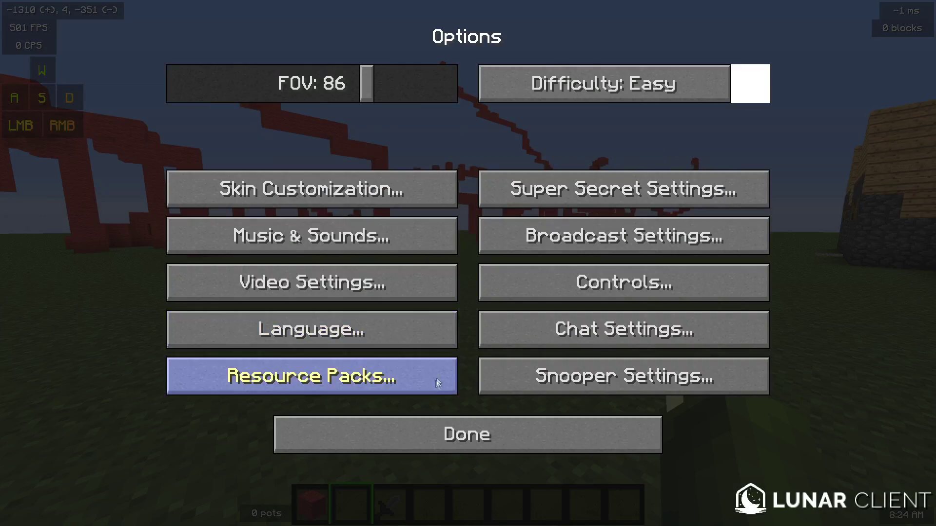
{"action": "left_click", "coordinate": [321, 375]}
{"action": "left_click_drag", "start_coordinate": [453, 103], "coordinate": [439, 211]}
{"action": "left_click", "coordinate": [104, 200]}
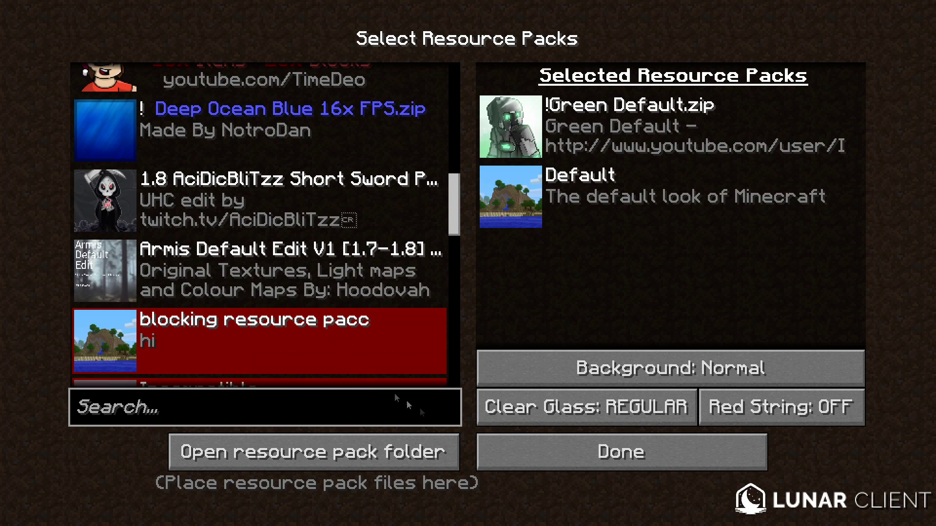
{"action": "key", "text": "Escape"}
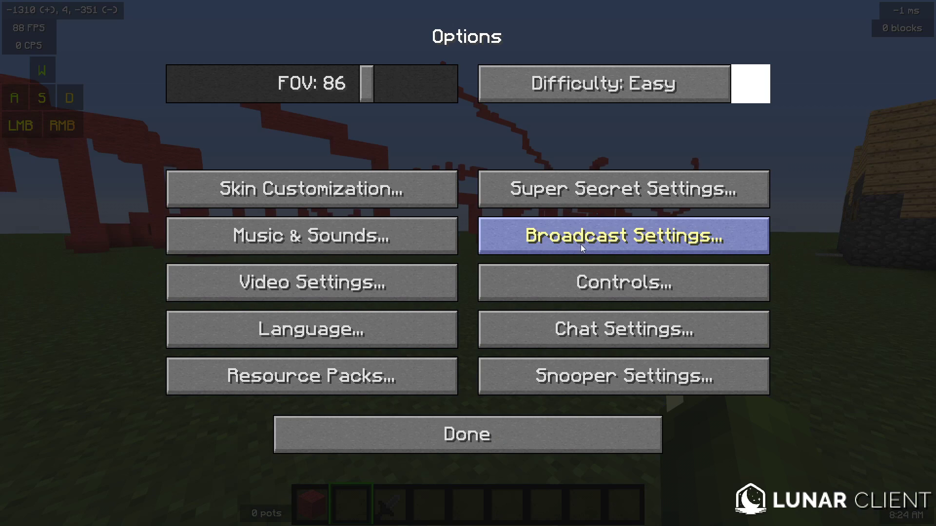
{"action": "key", "text": "Escape"}
Step: Run and jump through the red structures, placing Red Wool blocks to try the crosshair while building
{"action": "key", "text": "w"}
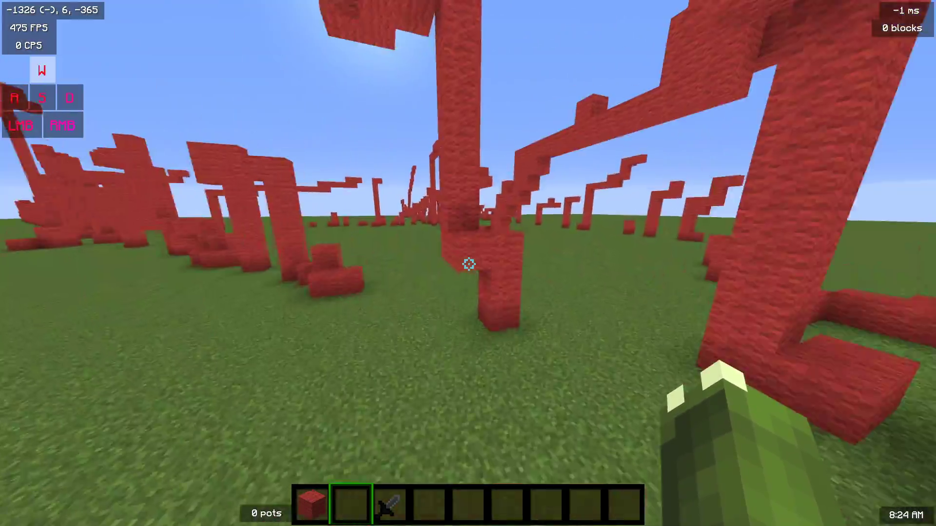
{"action": "key", "text": "a"}
{"action": "key", "text": "1"}
{"action": "key", "text": "space"}
{"action": "right_click", "coordinate": [469, 263]}
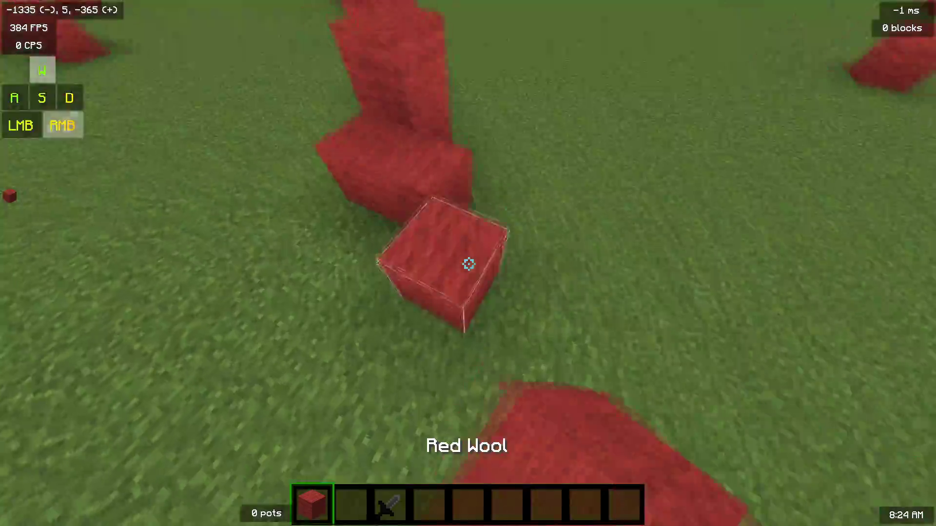
{"action": "key", "text": "space"}
{"action": "key", "text": "space"}
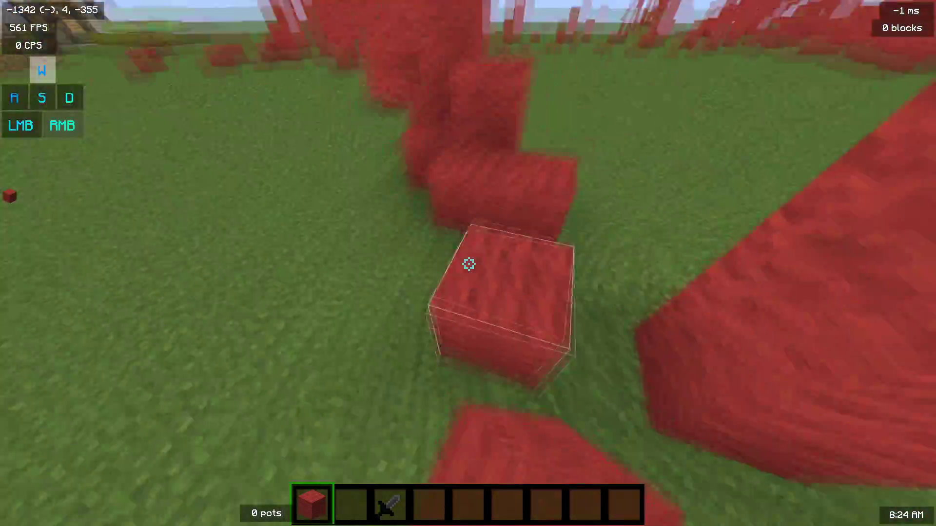
{"action": "key", "text": "space"}
{"action": "right_click", "coordinate": [468, 263]}
{"action": "right_click", "coordinate": [468, 264]}
{"action": "key", "text": "space"}
{"action": "key", "text": "space"}
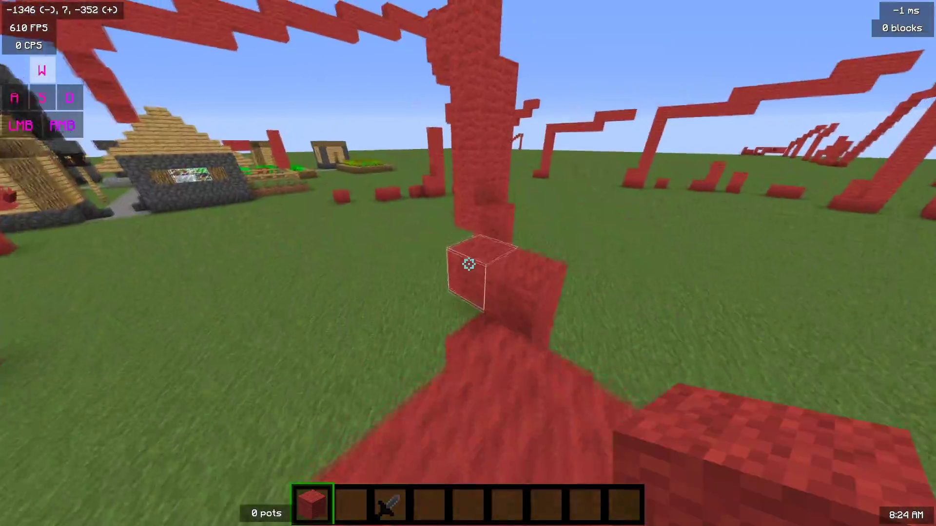
{"action": "key", "text": "space"}
{"action": "right_click", "coordinate": [469, 263]}
{"action": "key", "text": "d"}
{"action": "right_click", "coordinate": [468, 264]}
{"action": "key", "text": "space"}
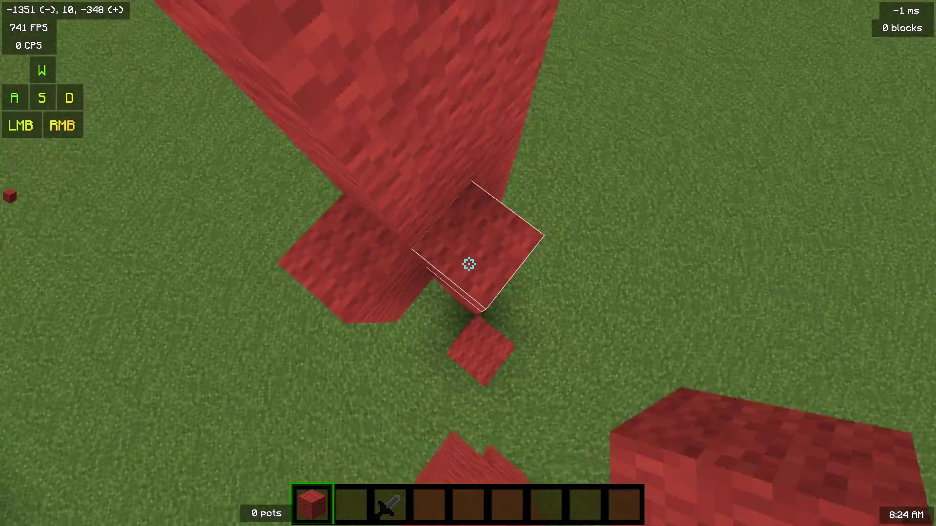
{"action": "key", "text": "space"}
{"action": "key", "text": "w"}
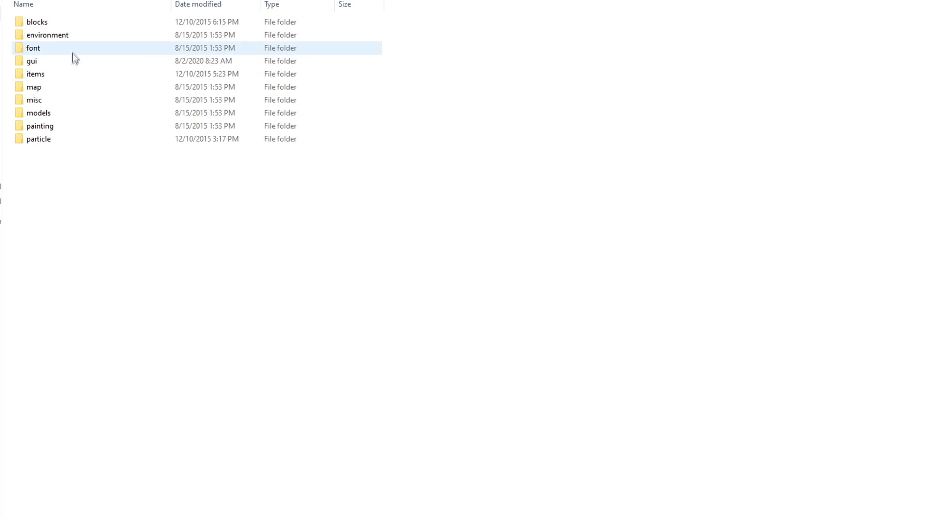
Step: In File Explorer, open the pack's gui textures folder and copy icons.png
{"action": "double_click", "coordinate": [73, 61]}
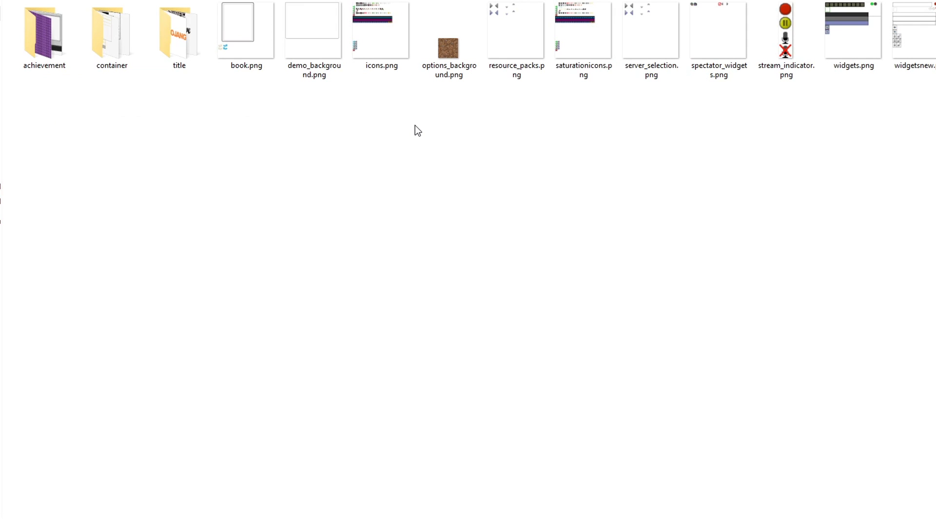
{"action": "right_click", "coordinate": [375, 38]}
{"action": "left_click", "coordinate": [437, 387]}
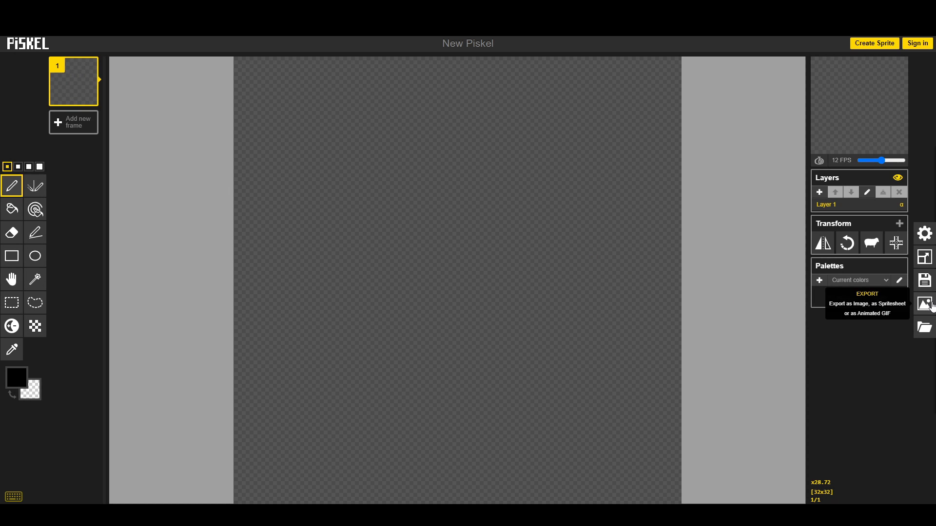
Step: In Piskel, import icons.png as a single 1024 x 1024 image, replacing the current animation
{"action": "left_click", "coordinate": [924, 328]}
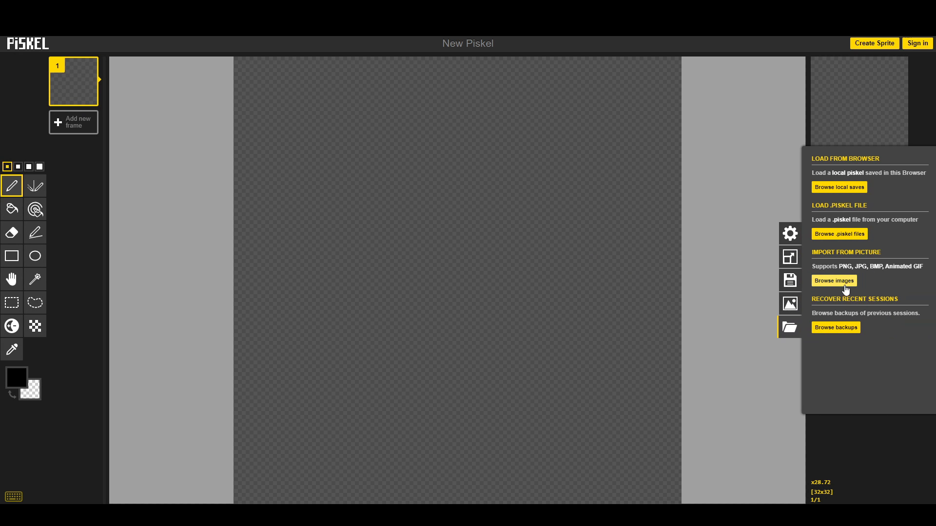
{"action": "left_click", "coordinate": [834, 280]}
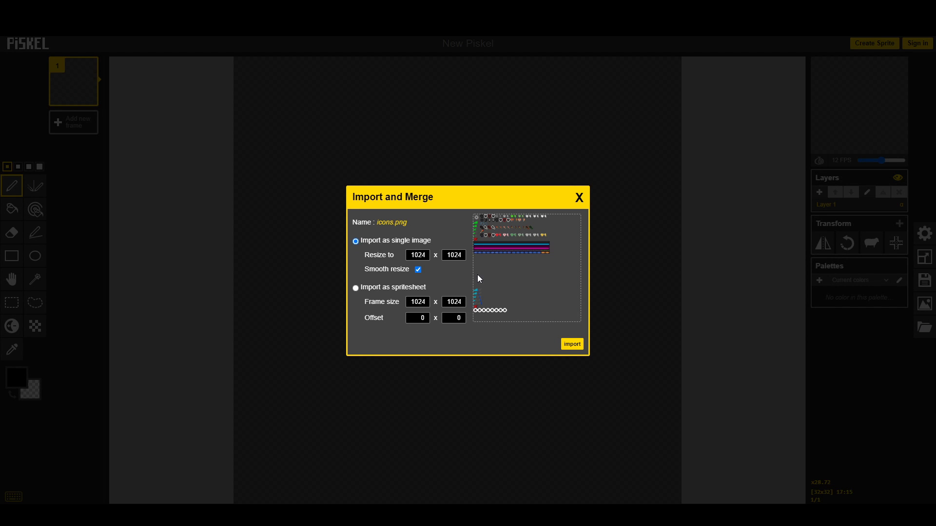
{"action": "left_click", "coordinate": [574, 346]}
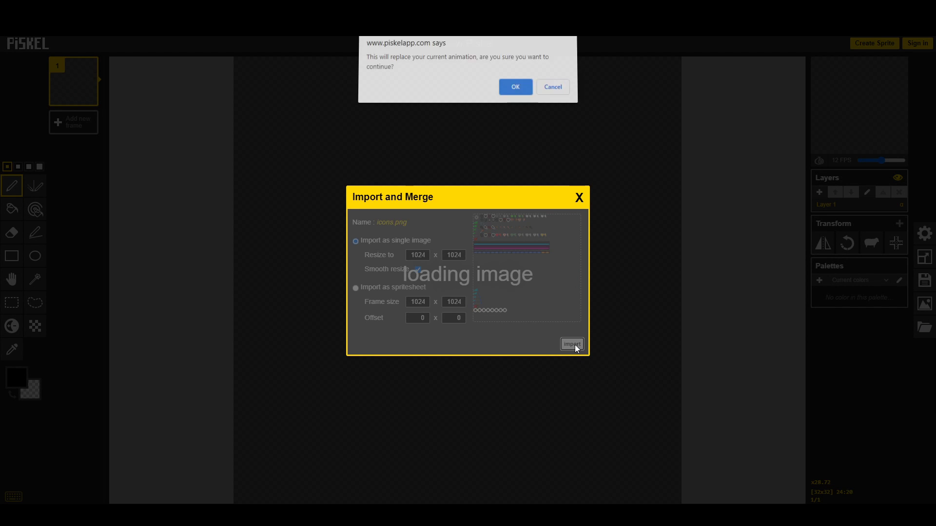
{"action": "left_click", "coordinate": [504, 88]}
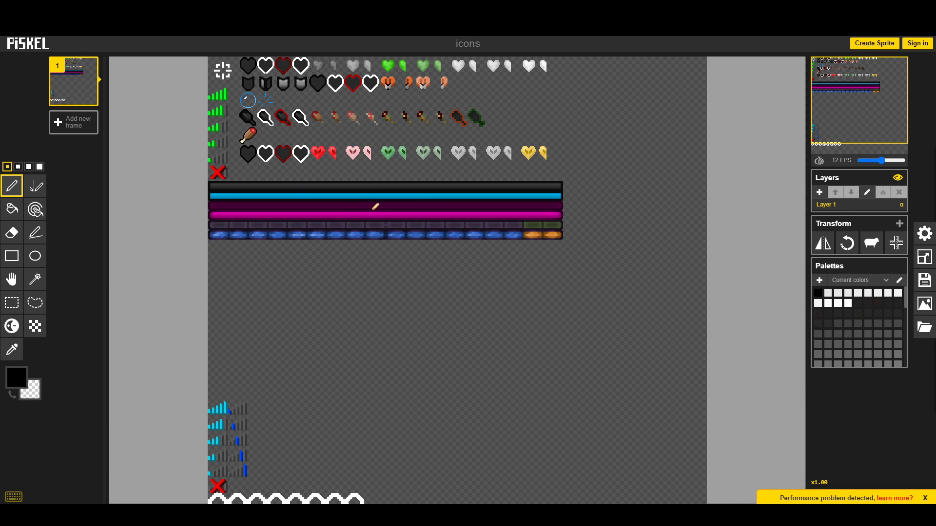
Step: Erase the white crosshair in the corner of the icons image with the Eraser at the 4-pixel pen size
{"action": "scroll", "coordinate": [460, 338], "scroll_direction": "up", "scroll_amount": 1}
{"action": "scroll", "coordinate": [462, 339], "scroll_direction": "down", "scroll_amount": 1}
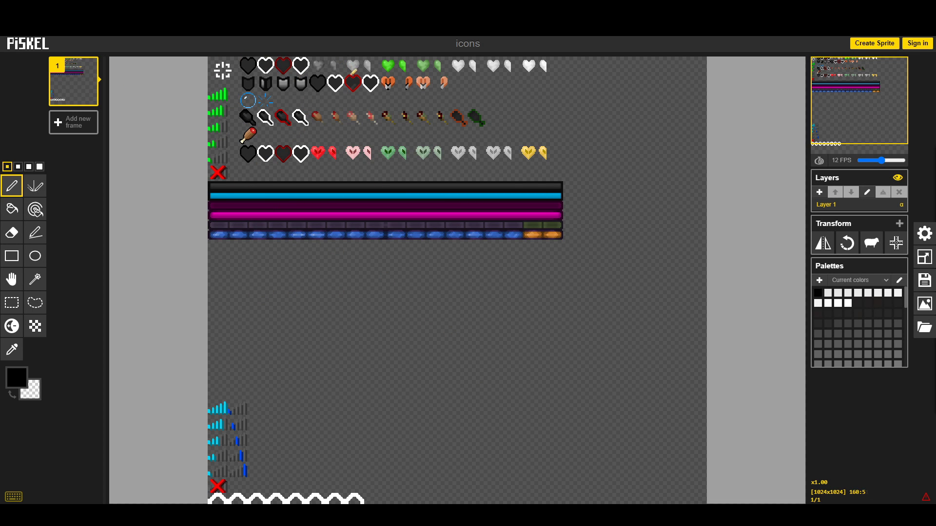
{"action": "scroll", "coordinate": [352, 117], "scroll_direction": "up", "scroll_amount": 5}
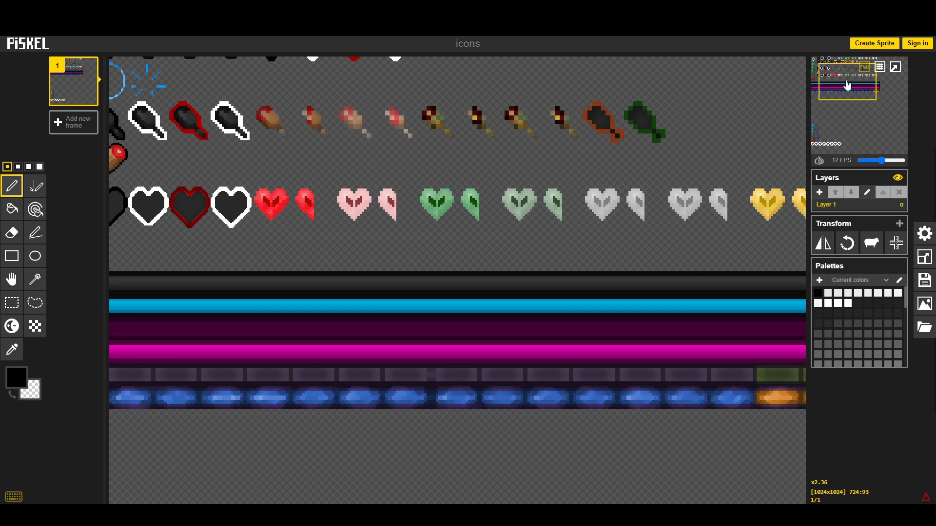
{"action": "left_click_drag", "start_coordinate": [847, 84], "coordinate": [829, 71]}
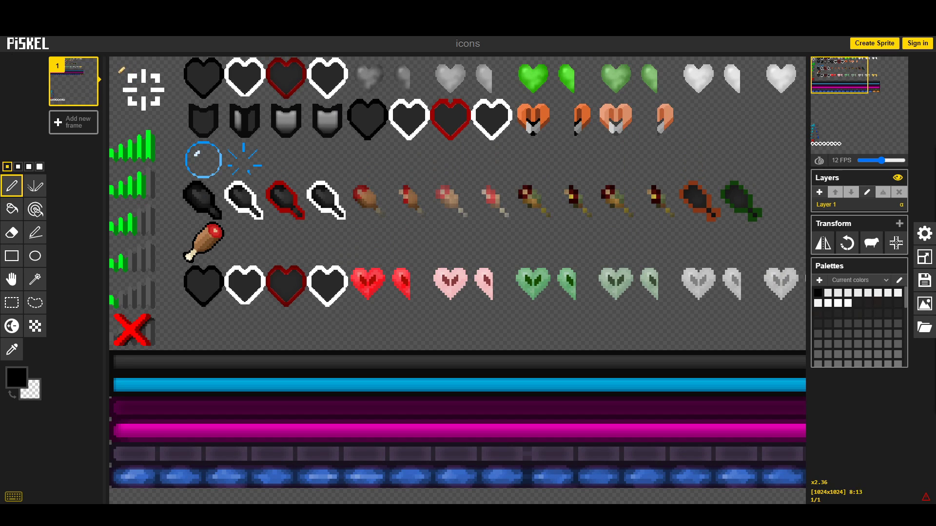
{"action": "left_click", "coordinate": [13, 226]}
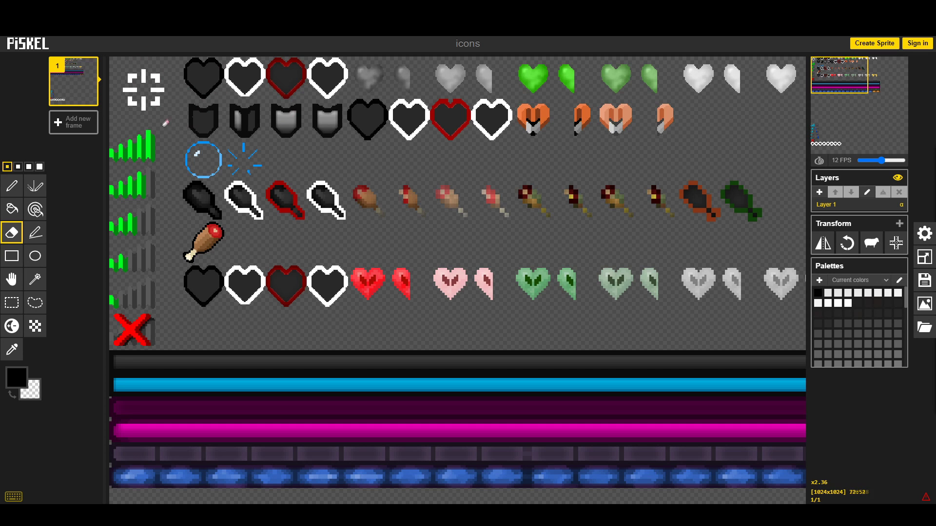
{"action": "left_click", "coordinate": [39, 167]}
{"action": "left_click_drag", "start_coordinate": [129, 98], "coordinate": [130, 106]}
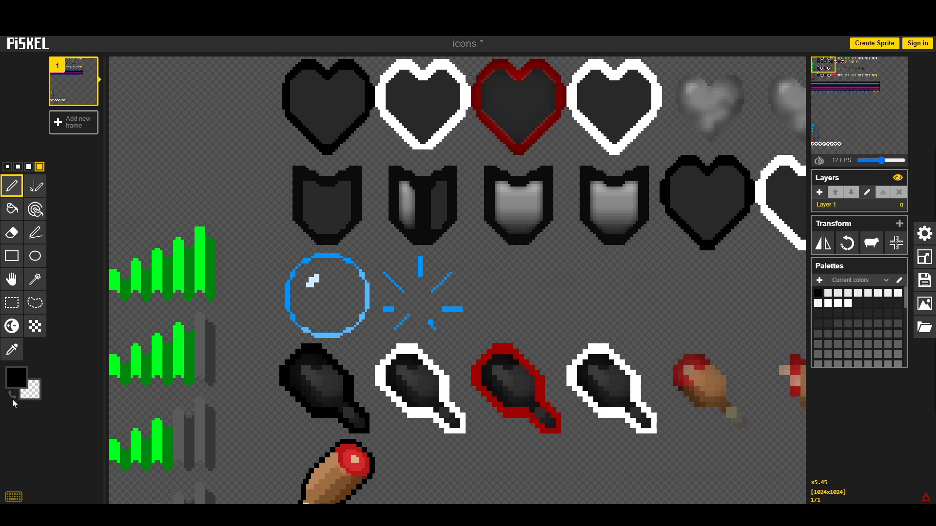
Step: Set the primary colour to white (#ffffff) and draw the letters "HI" in the crosshair's place with the Pen tool
{"action": "left_click", "coordinate": [13, 396]}
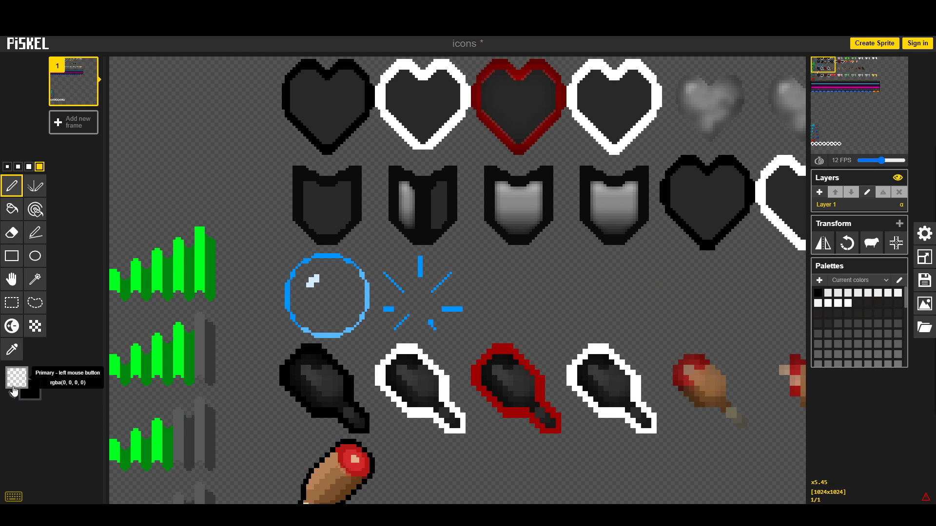
{"action": "left_click", "coordinate": [15, 385]}
{"action": "left_click_drag", "start_coordinate": [34, 406], "coordinate": [24, 385]}
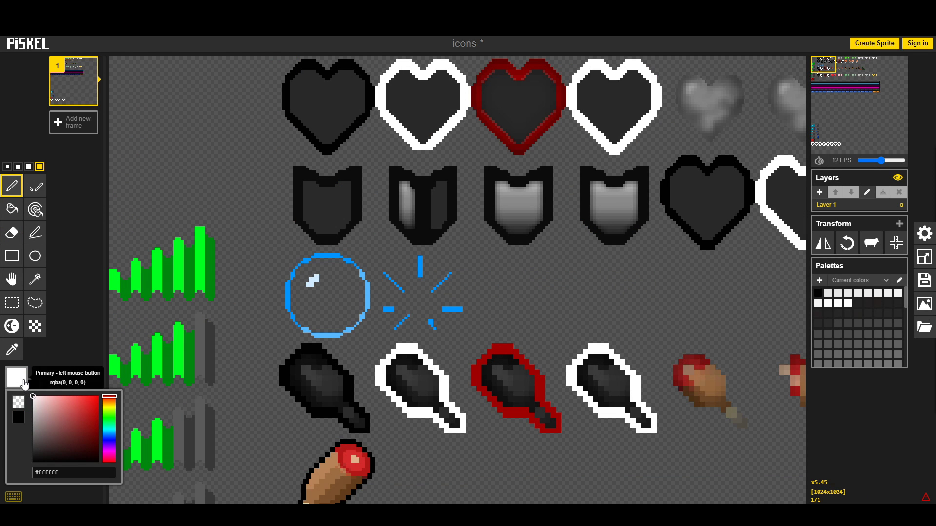
{"action": "left_click", "coordinate": [69, 299]}
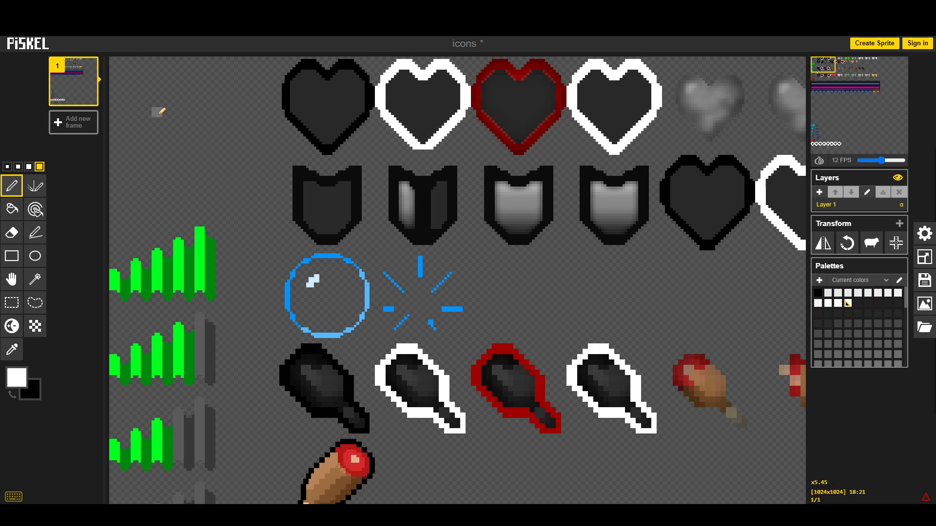
{"action": "mouse_move", "coordinate": [148, 99]}
{"action": "left_mouse_down"}
{"action": "mouse_move", "coordinate": [151, 132]}
{"action": "mouse_move", "coordinate": [168, 104]}
{"action": "mouse_move", "coordinate": [168, 130]}
{"action": "mouse_move", "coordinate": [166, 114]}
{"action": "left_mouse_up"}
{"action": "mouse_move", "coordinate": [207, 92]}
{"action": "left_mouse_down"}
{"action": "mouse_move", "coordinate": [197, 128]}
{"action": "mouse_move", "coordinate": [200, 88]}
{"action": "mouse_move", "coordinate": [210, 91]}
{"action": "left_mouse_up"}
{"action": "left_click_drag", "start_coordinate": [184, 125], "coordinate": [210, 134]}
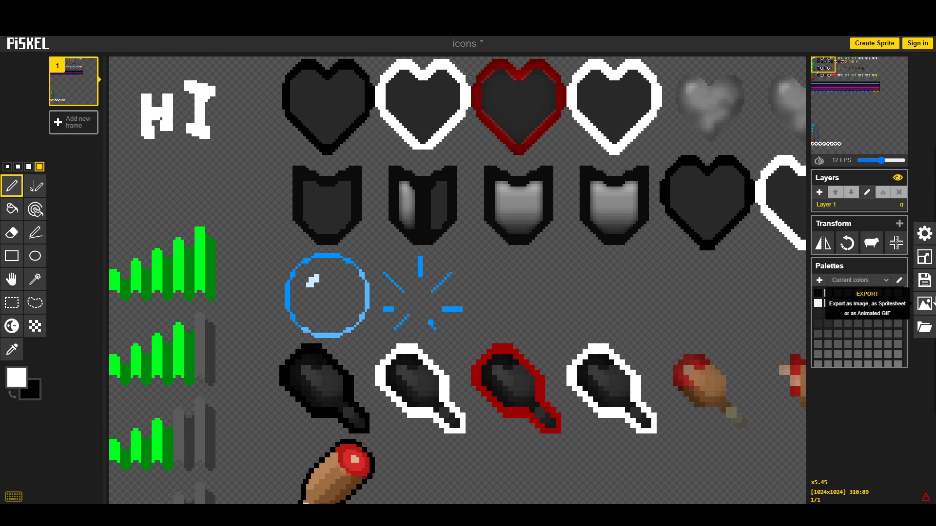
Step: Export the selected frame as a PNG file and delete the old icons.png from the pack's gui textures folder
{"action": "left_click", "coordinate": [925, 302]}
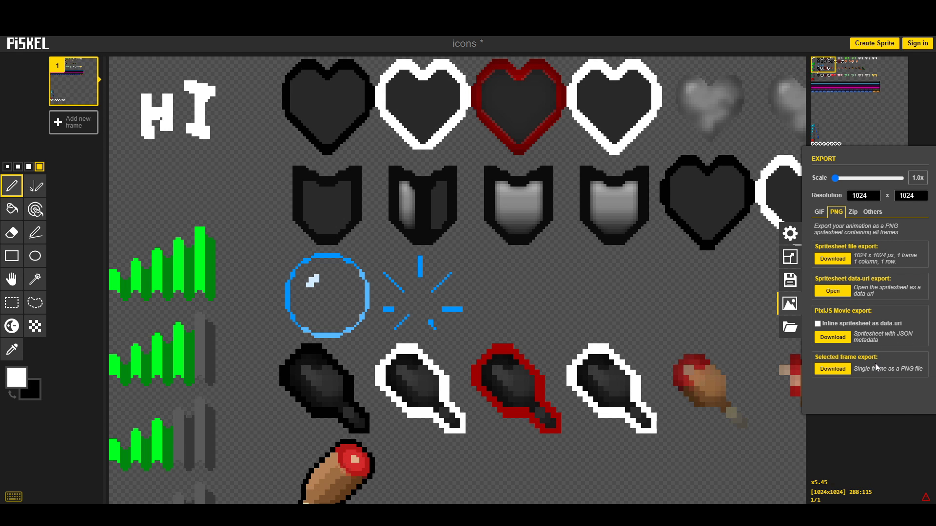
{"action": "left_click", "coordinate": [833, 372]}
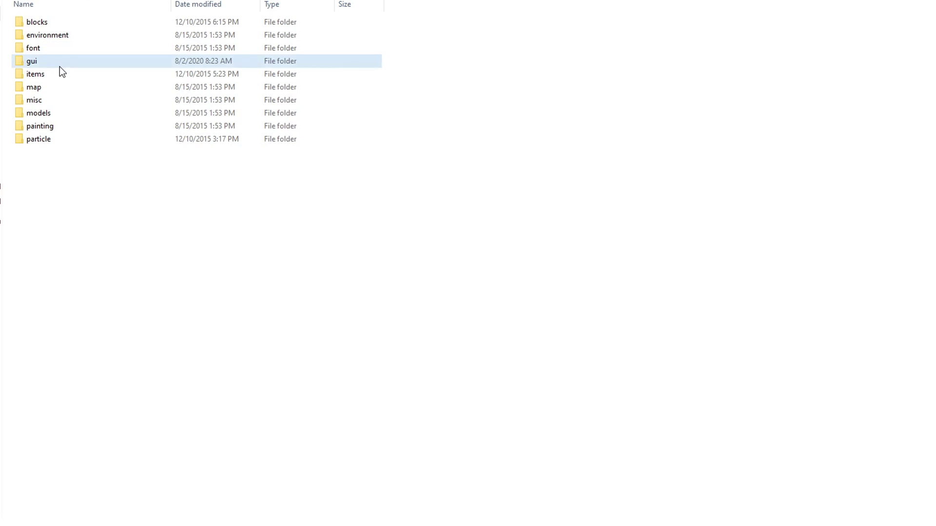
{"action": "double_click", "coordinate": [59, 64]}
{"action": "right_click", "coordinate": [384, 54]}
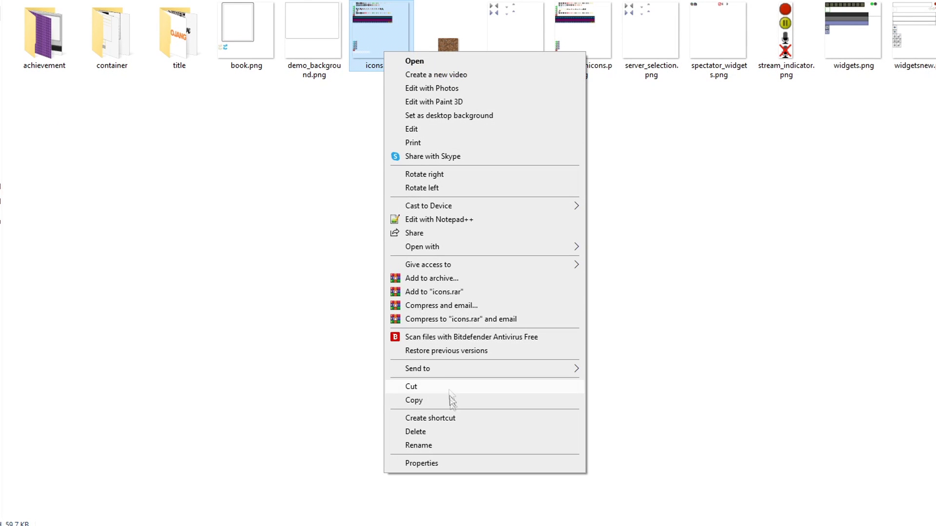
{"action": "left_click", "coordinate": [440, 433]}
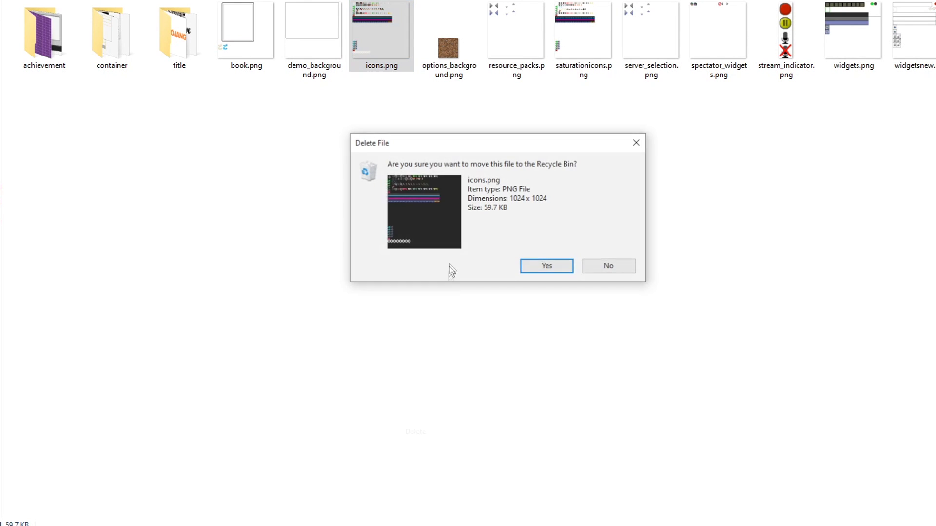
{"action": "left_click", "coordinate": [557, 265]}
Step: Paste the exported image into the gui textures folder and rename it as icons
{"action": "key", "text": "ctrl+v"}
{"action": "right_click", "coordinate": [420, 133]}
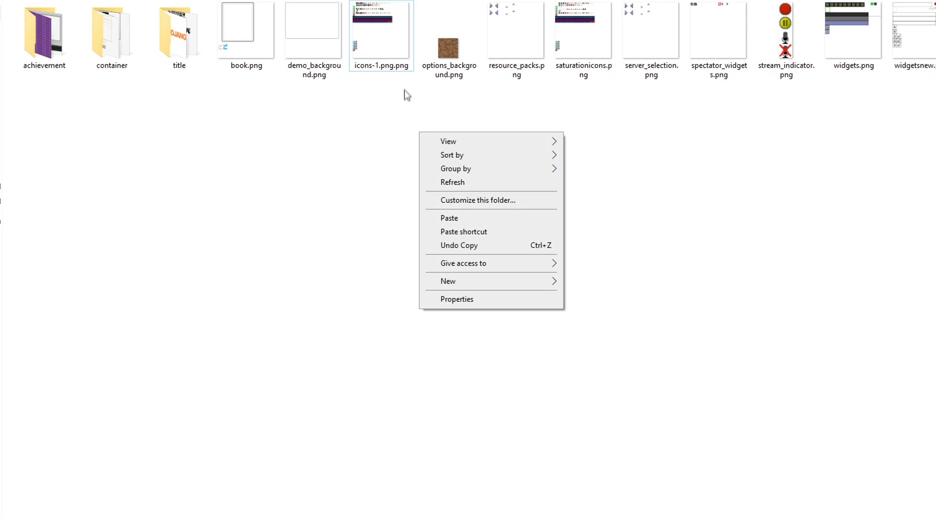
{"action": "right_click", "coordinate": [396, 71]}
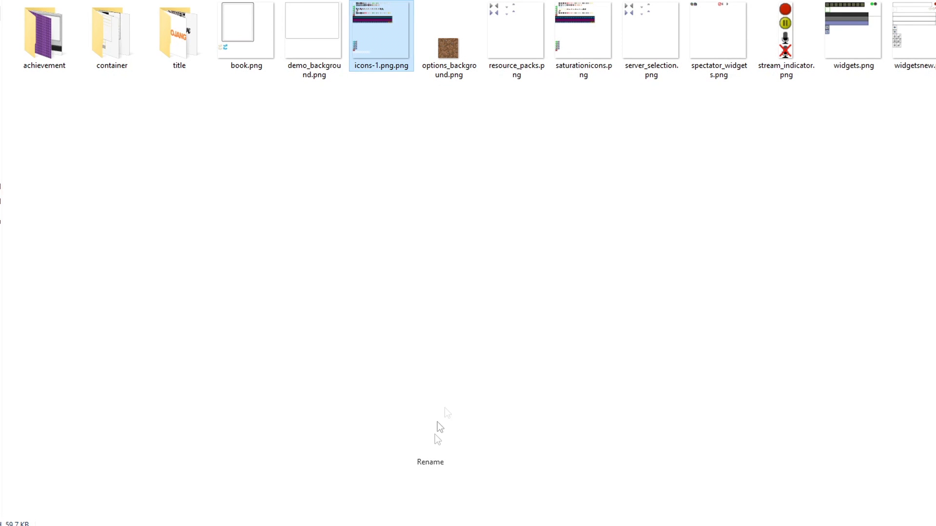
{"action": "left_click", "coordinate": [431, 462]}
{"action": "type", "text": "icons"}
{"action": "key", "text": "Return"}
Step: Switch to Minecraft, reload the resource pack list and activate the unzipped !Green Default pack
{"action": "key", "text": "alt+Tab"}
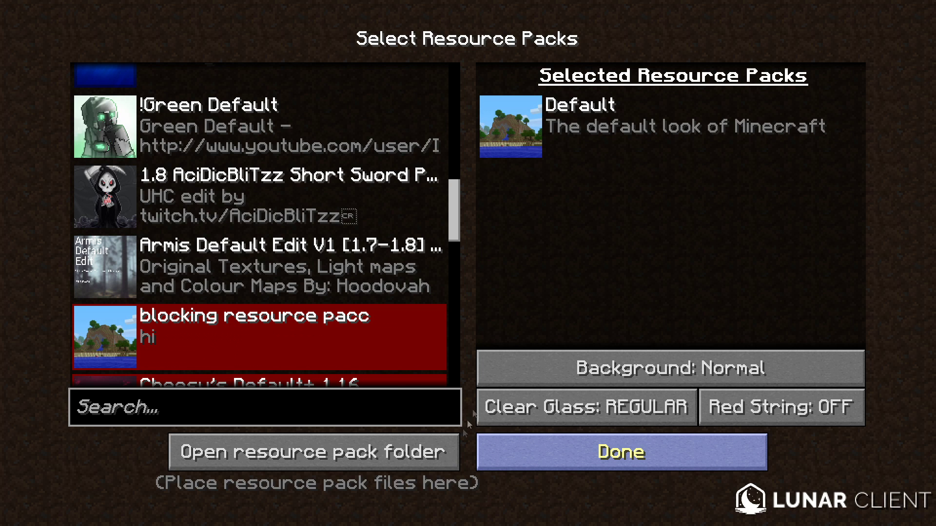
{"action": "left_click", "coordinate": [488, 441]}
{"action": "left_click", "coordinate": [385, 378]}
{"action": "left_click_drag", "start_coordinate": [449, 104], "coordinate": [460, 210]}
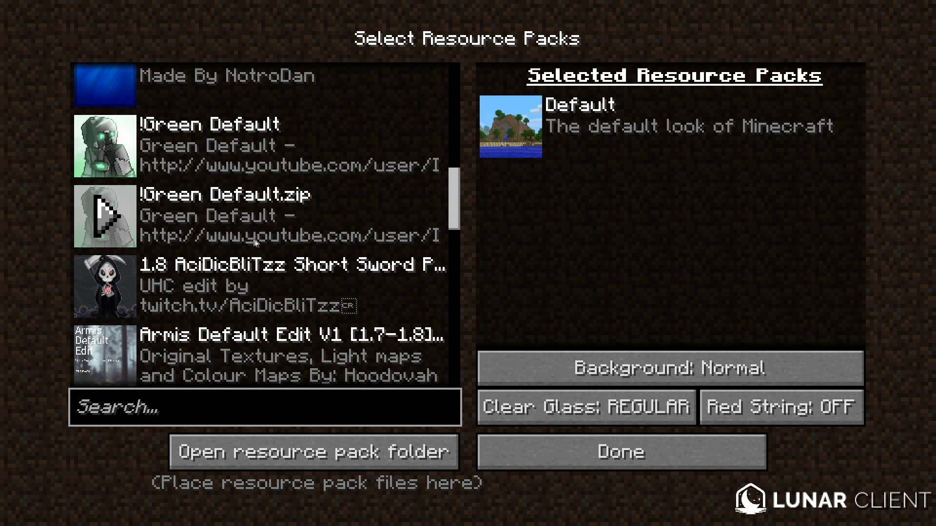
{"action": "left_click", "coordinate": [106, 142]}
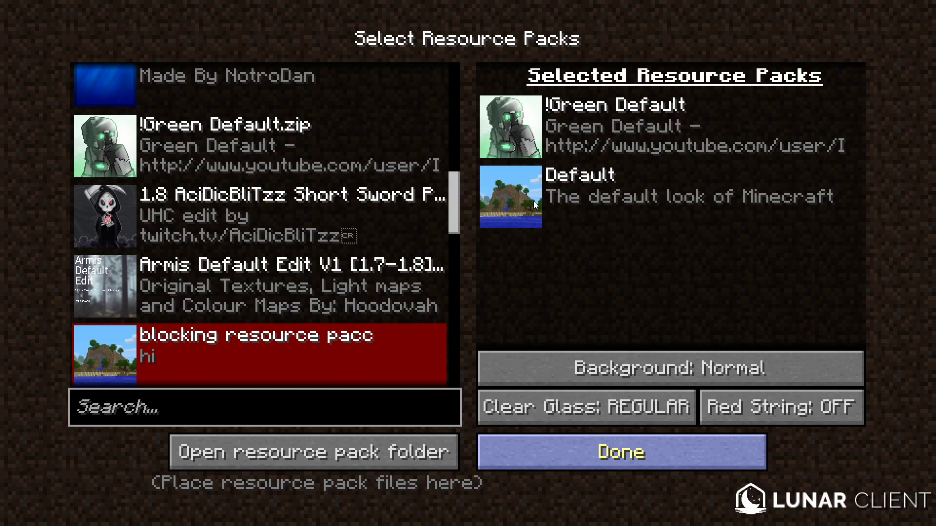
Step: Leave the resource pack selection and options, return to the world and run forward to examine the custom "HI" crosshair
{"action": "key", "text": "Escape"}
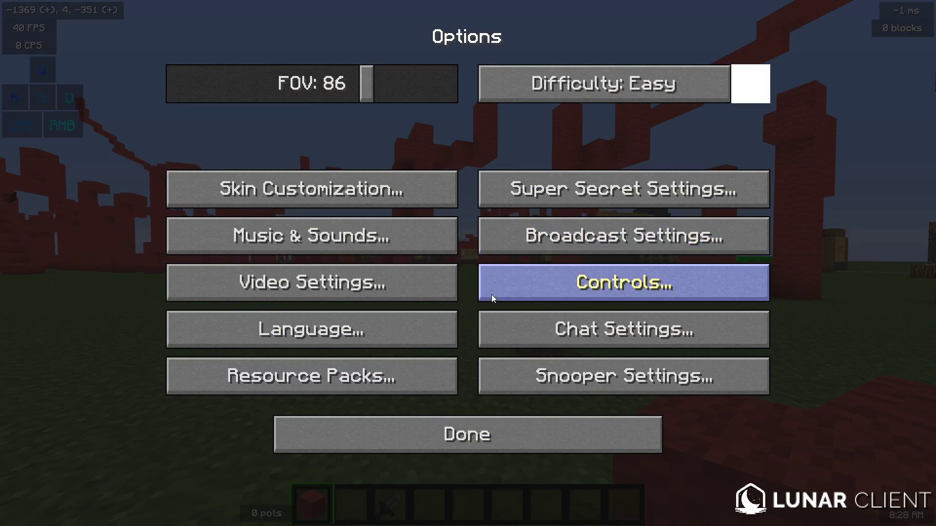
{"action": "key", "text": "Escape"}
{"action": "key", "text": "w"}
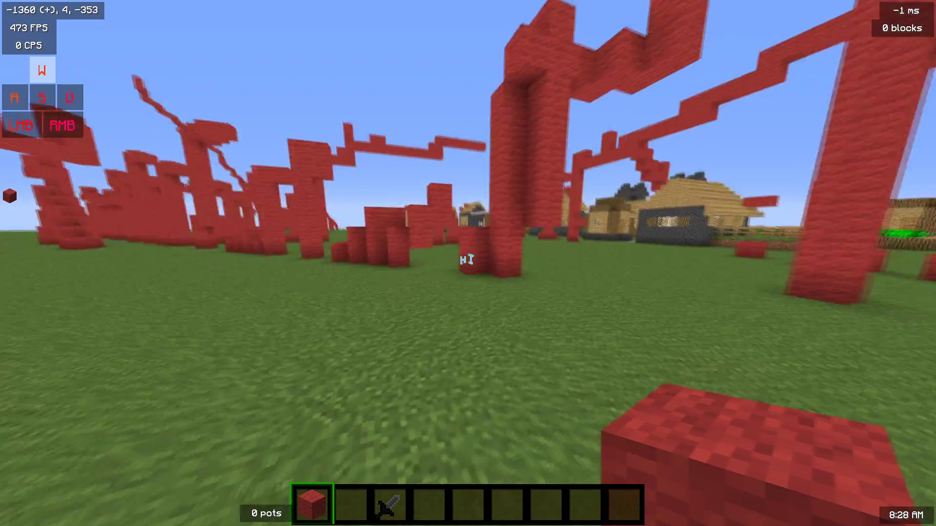
{"action": "key", "text": "space"}
{"action": "double_click", "coordinate": [468, 264]}
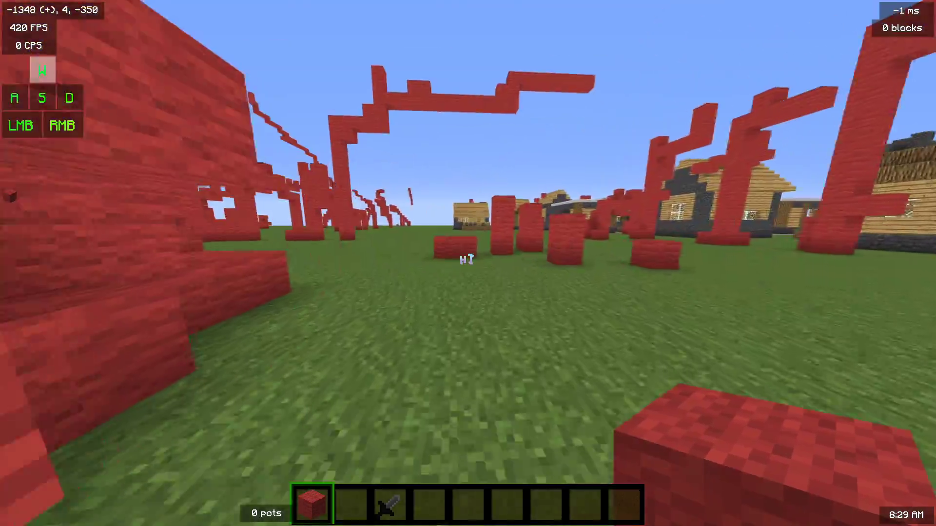
Step: Place red wool blocks on the grass and jump up onto them, aiming with the "HI" crosshair
{"action": "right_click", "coordinate": [468, 264]}
{"action": "key", "text": "space"}
{"action": "key", "text": "space"}
{"action": "right_click", "coordinate": [468, 263]}
{"action": "key", "text": "d"}
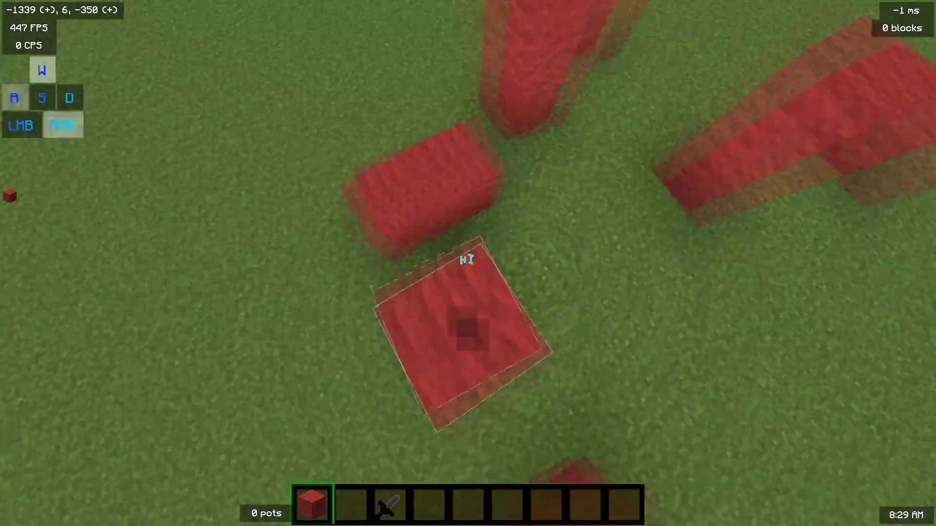
{"action": "key", "text": "space"}
{"action": "key", "text": "w"}
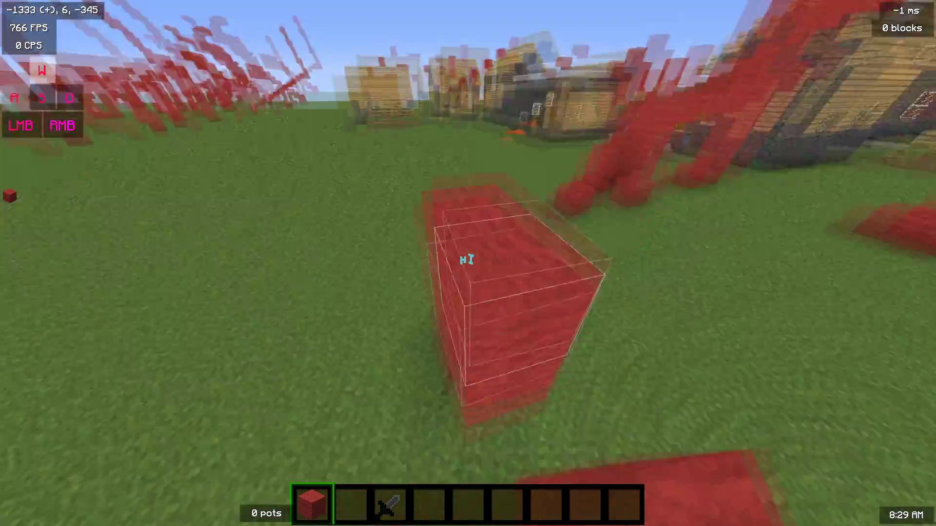
Step: Climb higher on placed red wool blocks near the village houses and continue past the stone wall to the wheat farm
{"action": "key", "text": "w"}
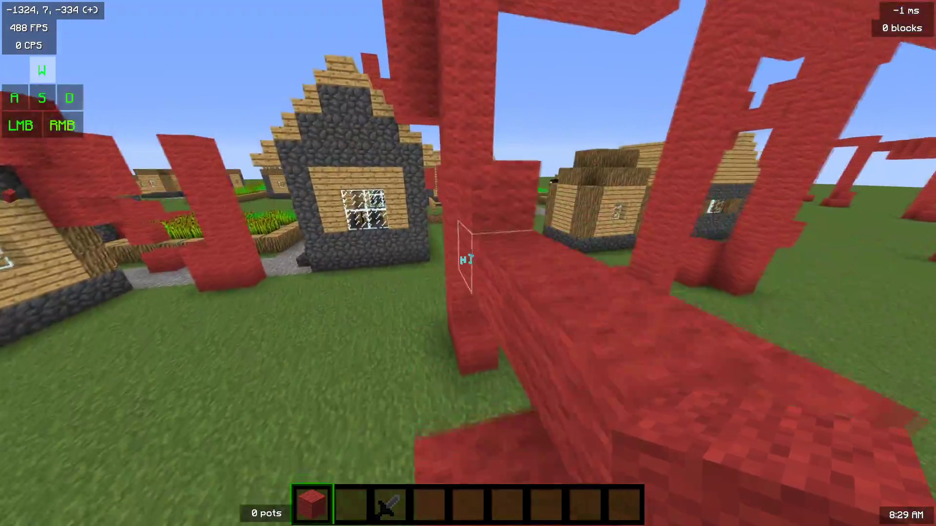
{"action": "key", "text": "w"}
{"action": "key", "text": "space"}
{"action": "key", "text": "d"}
{"action": "right_click", "coordinate": [468, 263]}
{"action": "key", "text": "space"}
{"action": "key", "text": "space"}
{"action": "key", "text": "a"}
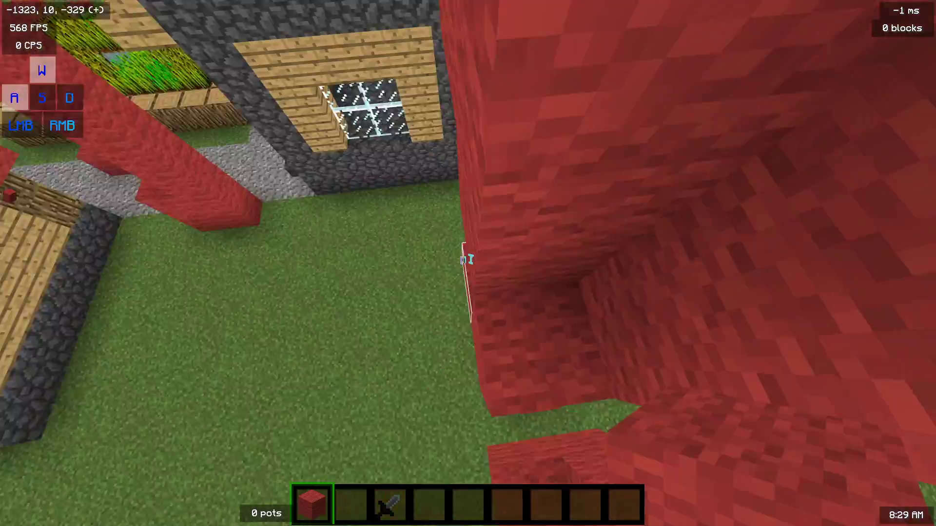
{"action": "right_click", "coordinate": [467, 263]}
{"action": "key", "text": "w"}
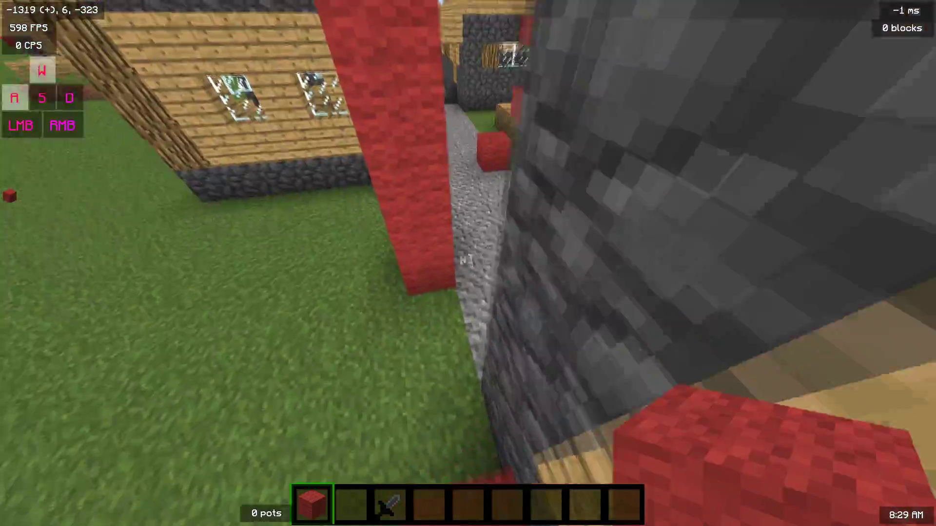
{"action": "key", "text": "d"}
{"action": "key", "text": "w"}
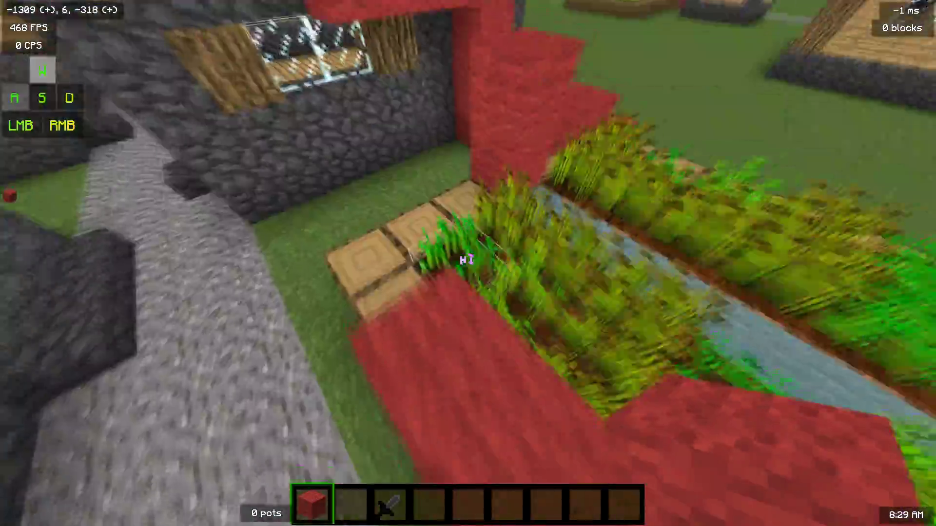